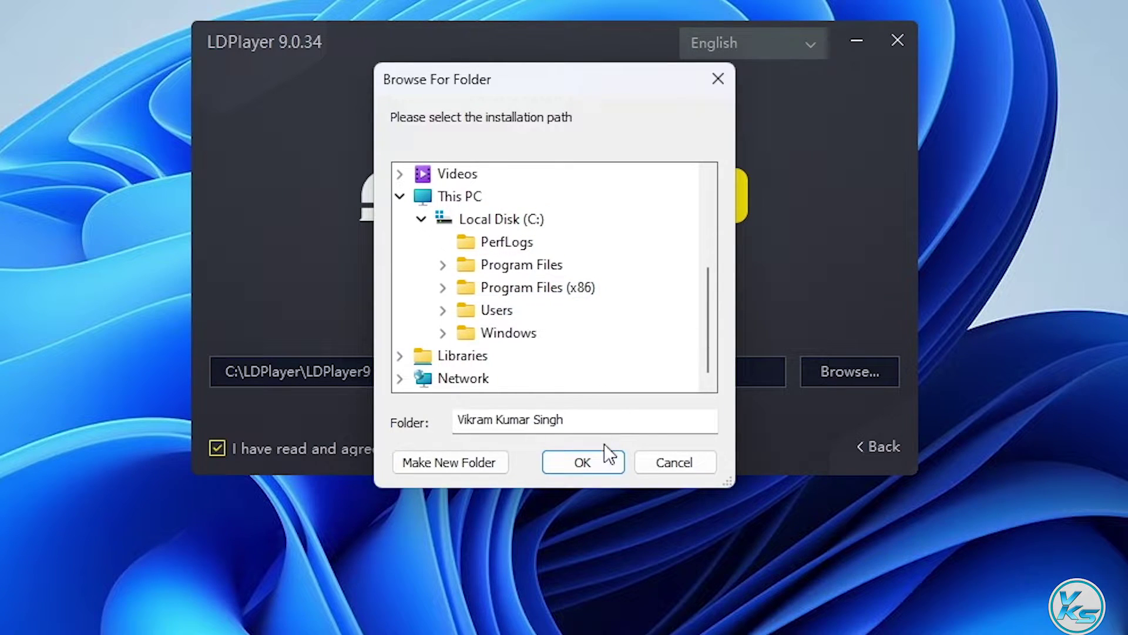
Step: Keep the C:\LDPlayer\LDPlayer9 path, install LDPlayer 9, and launch it without installing any of the suggested games
{"action": "left_click", "coordinate": [662, 462]}
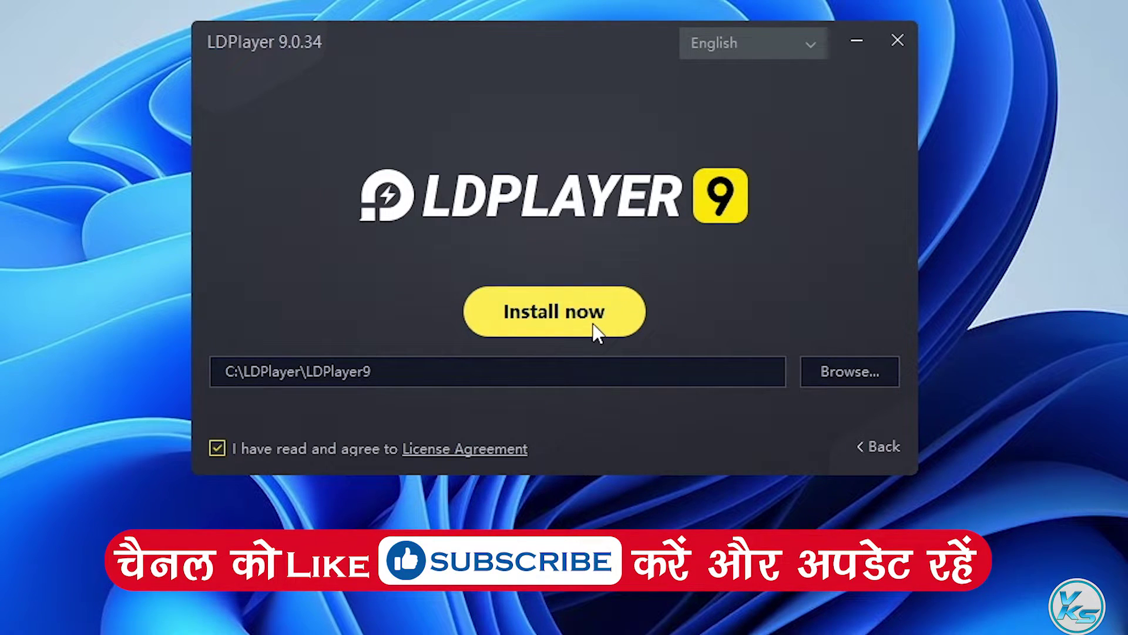
{"action": "left_click", "coordinate": [569, 320]}
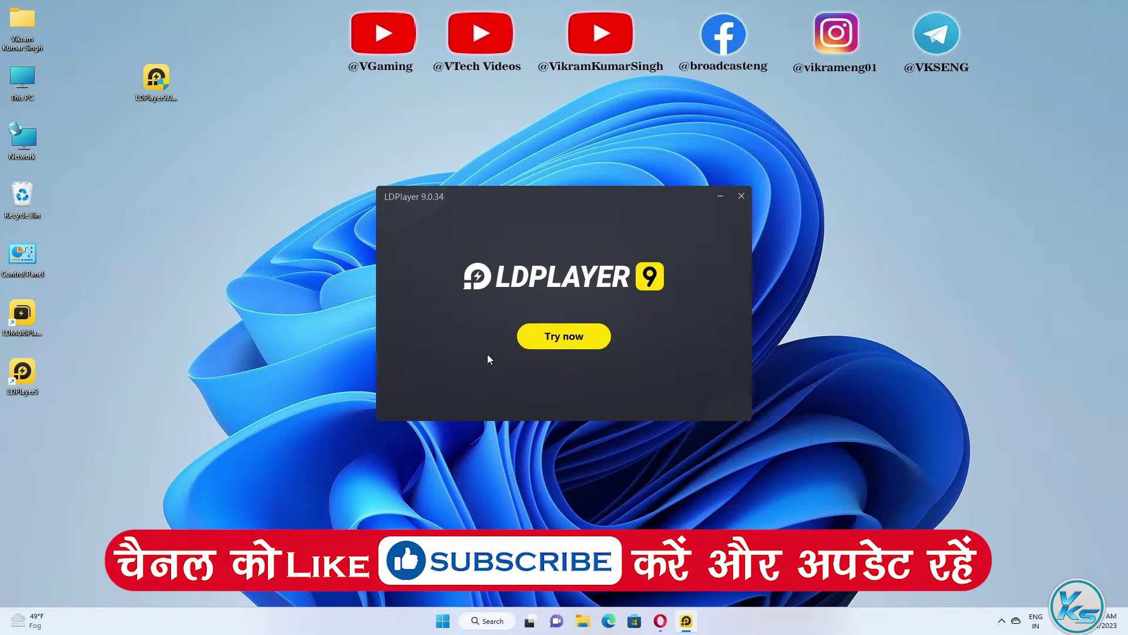
{"action": "left_click", "coordinate": [559, 338]}
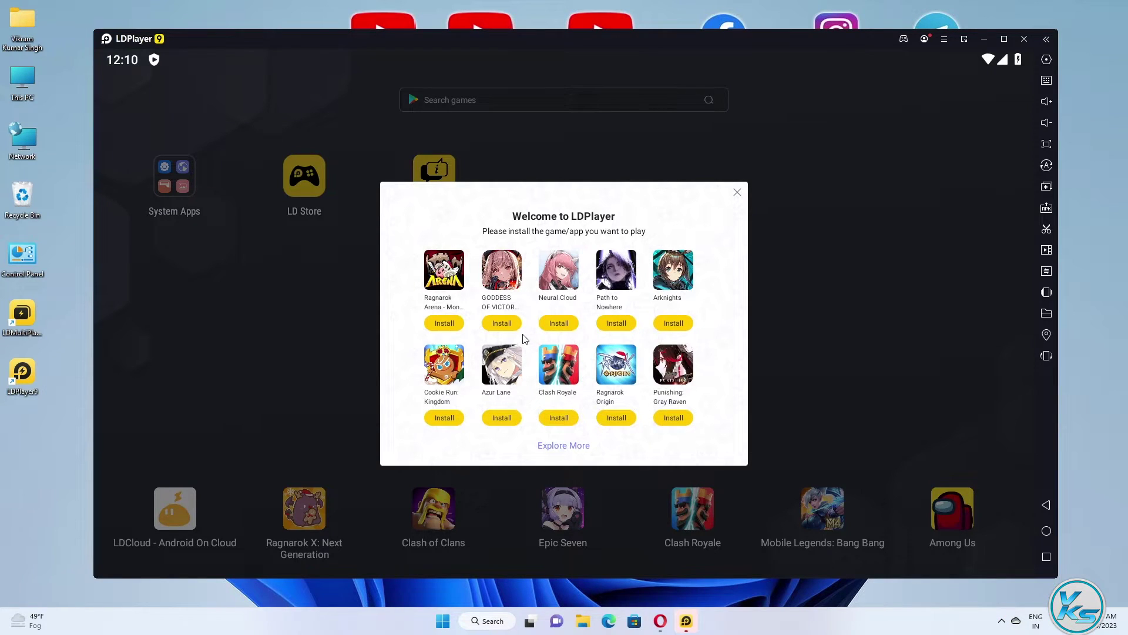
{"action": "left_click", "coordinate": [737, 194]}
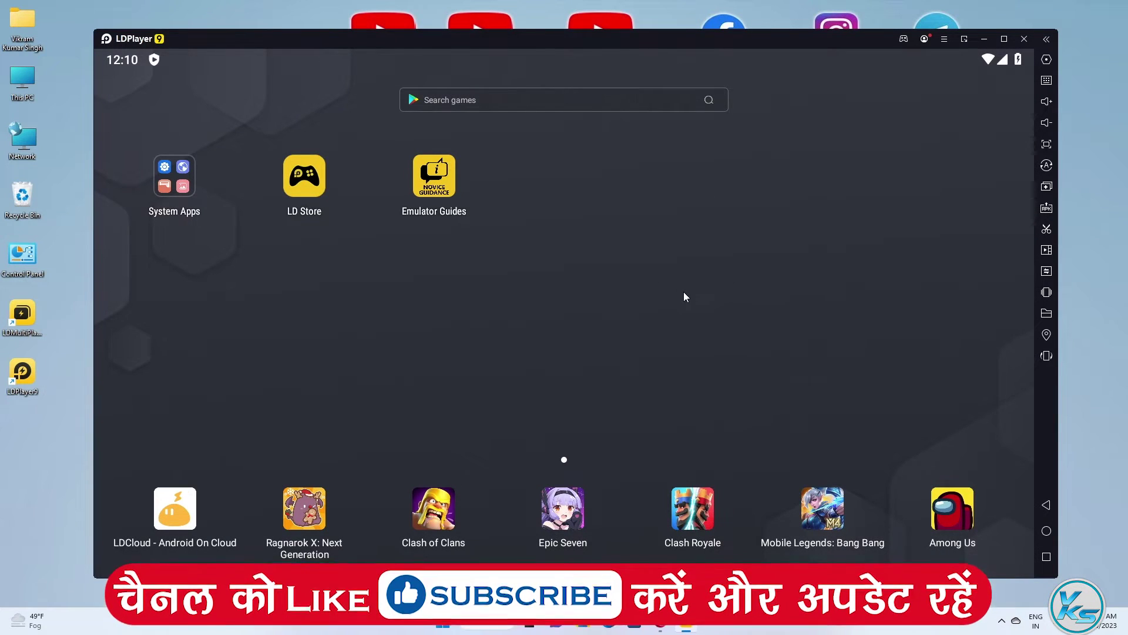
Step: Minimize the emulator and permanently delete the LDPlayer9.0_ens_1252_ld installer file from the desktop
{"action": "left_click", "coordinate": [984, 40]}
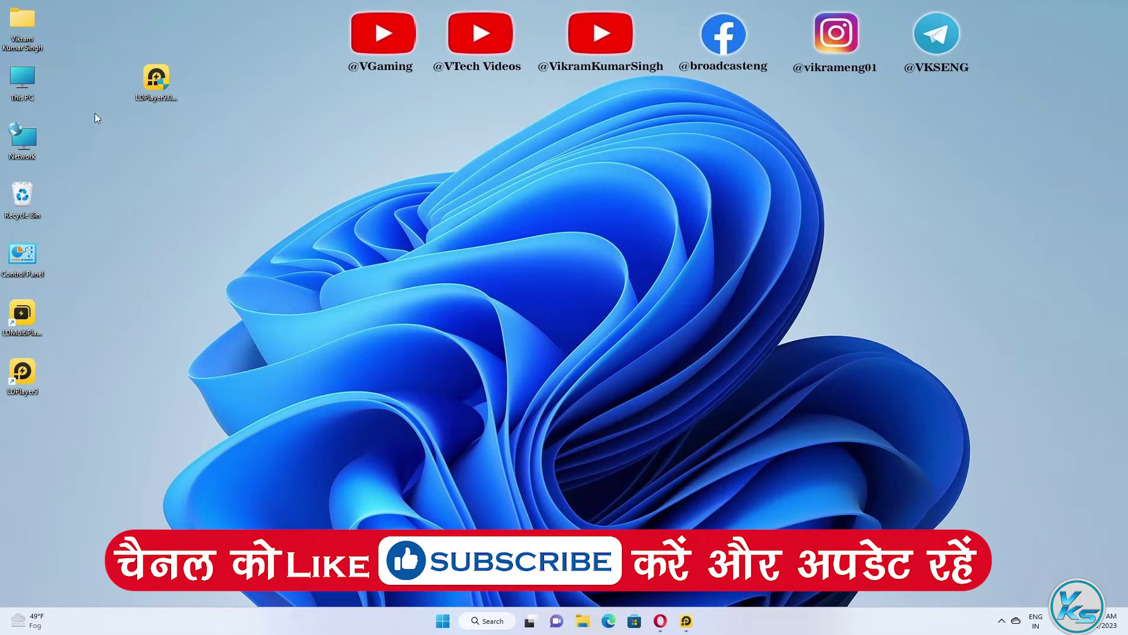
{"action": "left_click_drag", "start_coordinate": [103, 35], "coordinate": [272, 186]}
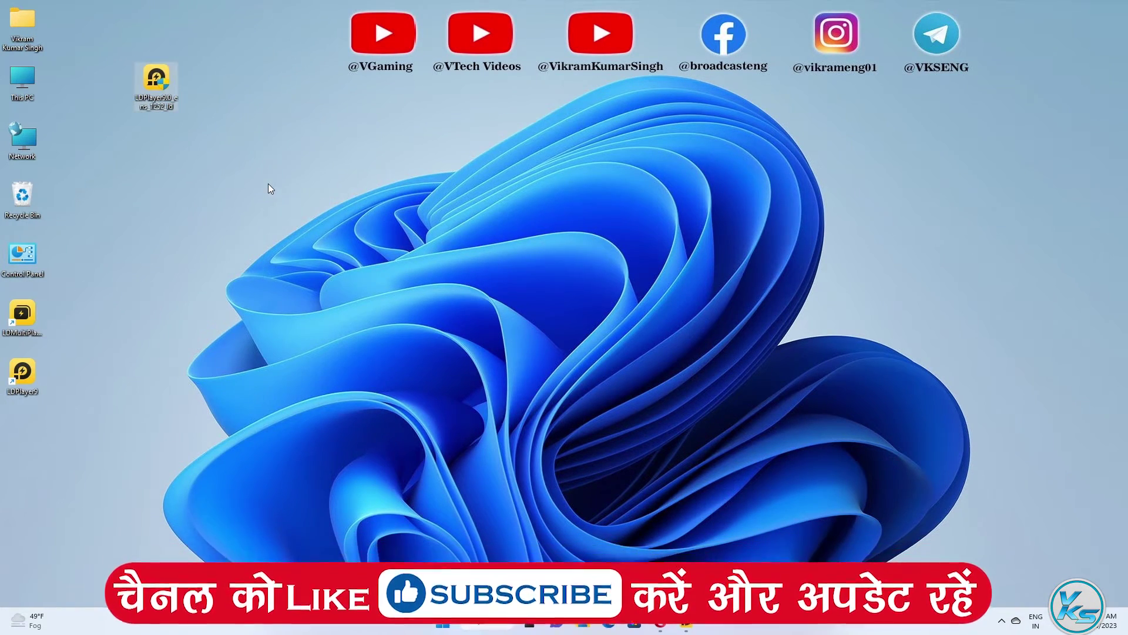
{"action": "key", "text": "shift+Delete"}
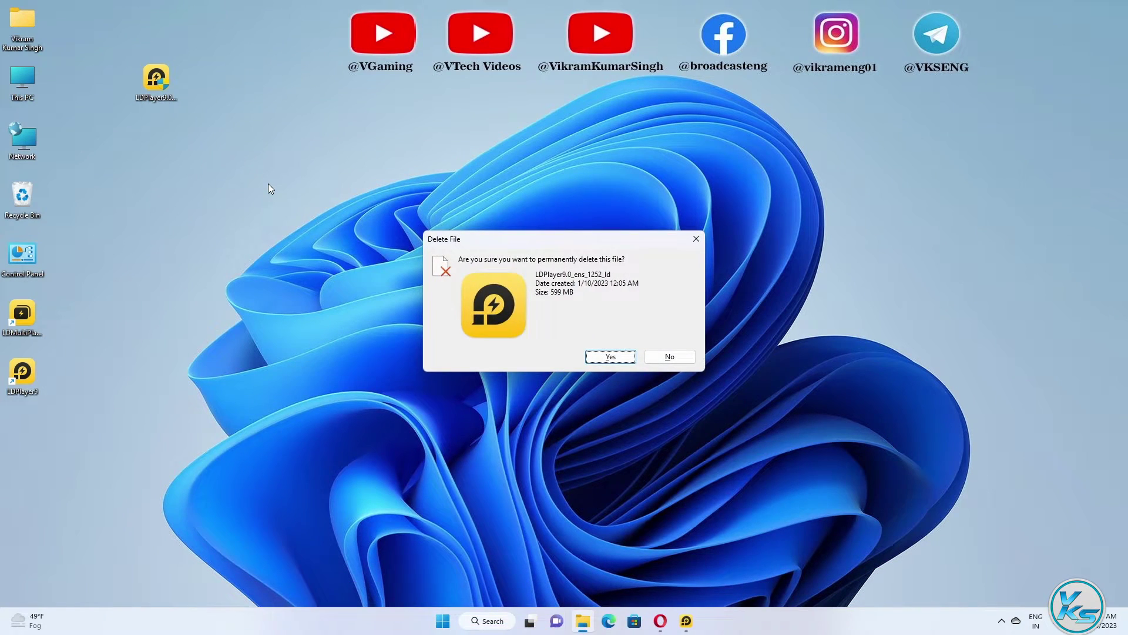
{"action": "key", "text": "Return"}
Step: Bring the emulator window back from the desktop and maximize it
{"action": "left_click_drag", "start_coordinate": [101, 320], "coordinate": [27, 416]}
{"action": "left_click", "coordinate": [39, 390]}
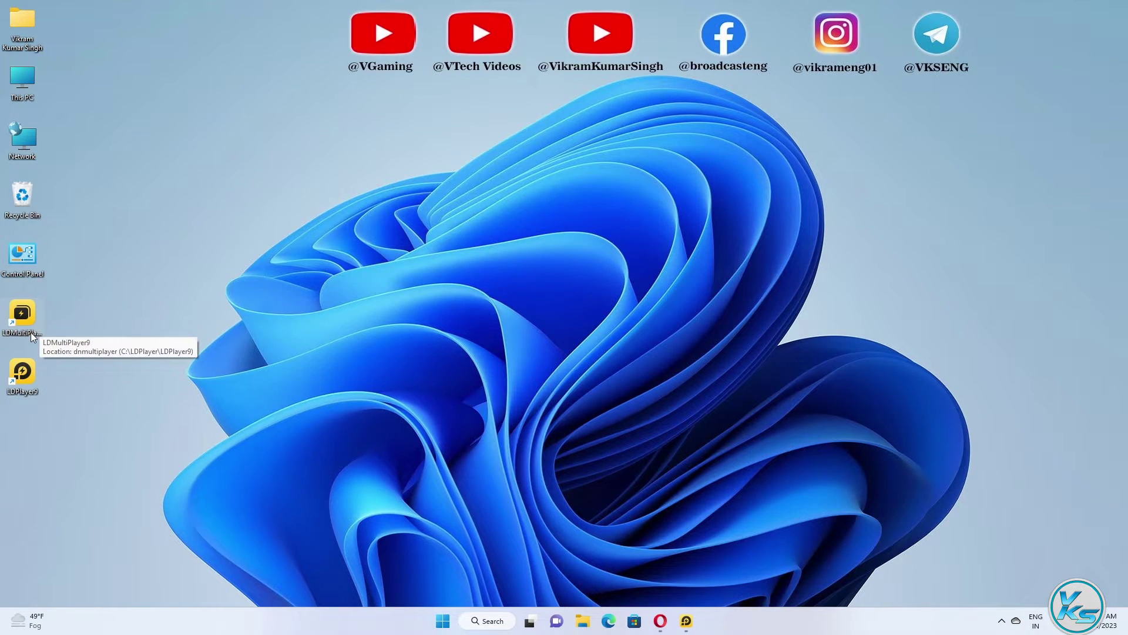
{"action": "left_click", "coordinate": [686, 621]}
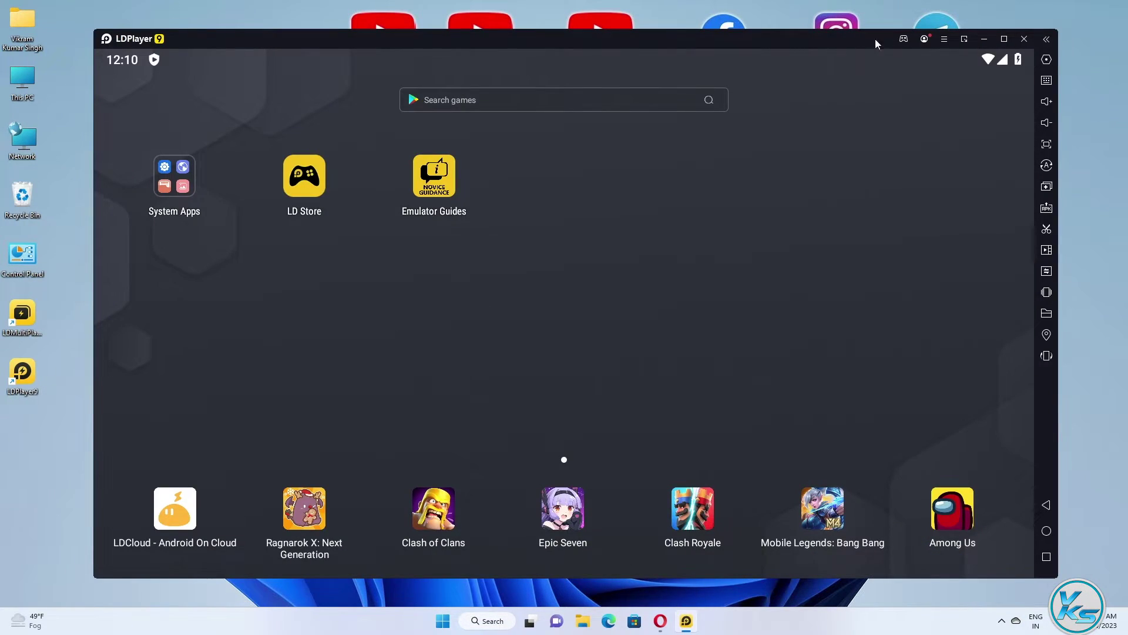
{"action": "left_click", "coordinate": [1005, 39]}
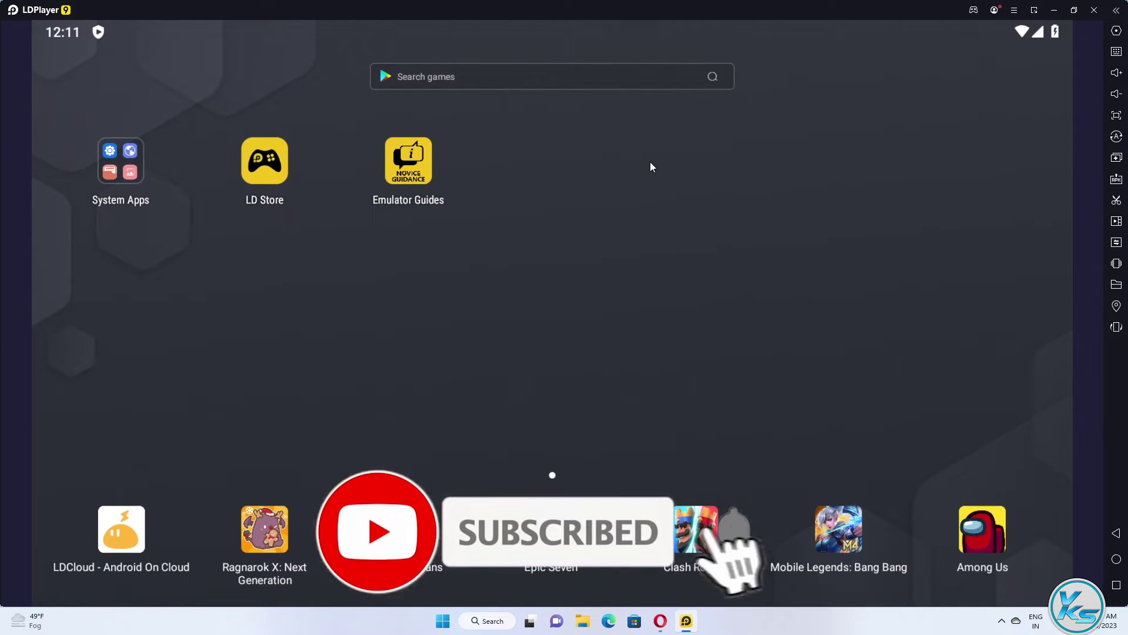
Step: Open the emulator settings and examine the Mobile mode, Ultra wide, Customize and Tablet mode resolution options
{"action": "left_click", "coordinate": [1013, 12]}
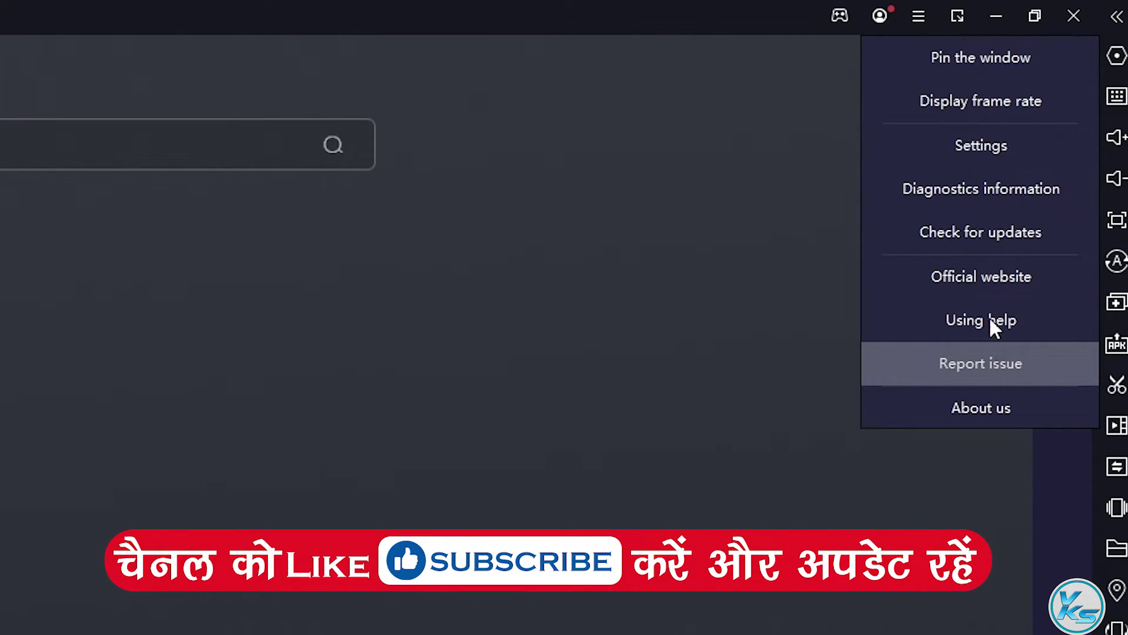
{"action": "left_click", "coordinate": [986, 158]}
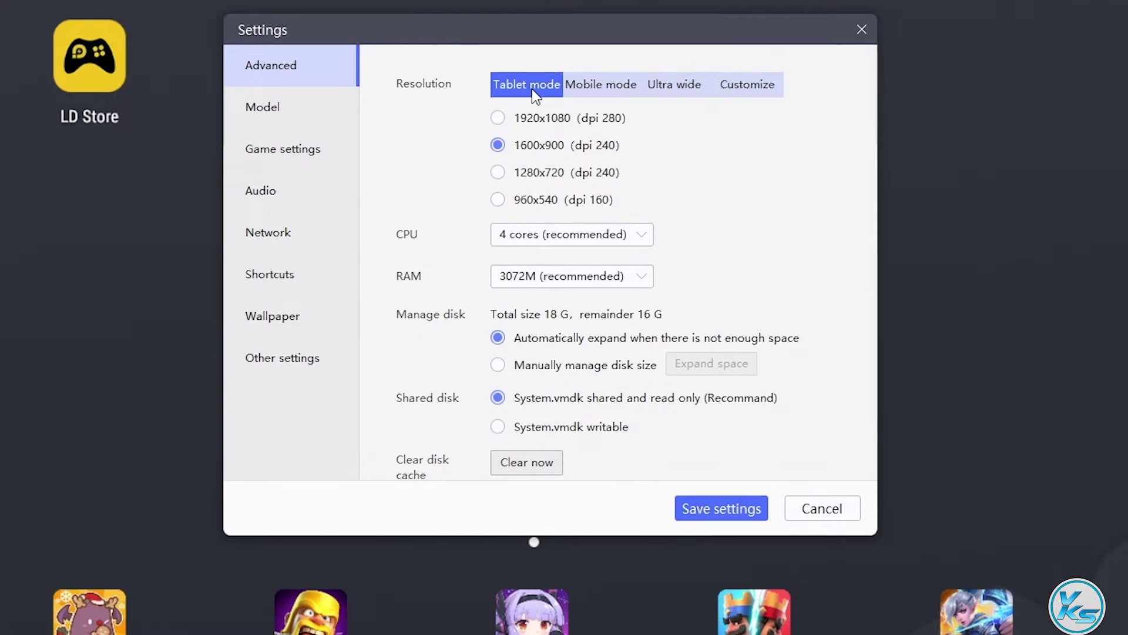
{"action": "left_click", "coordinate": [598, 87]}
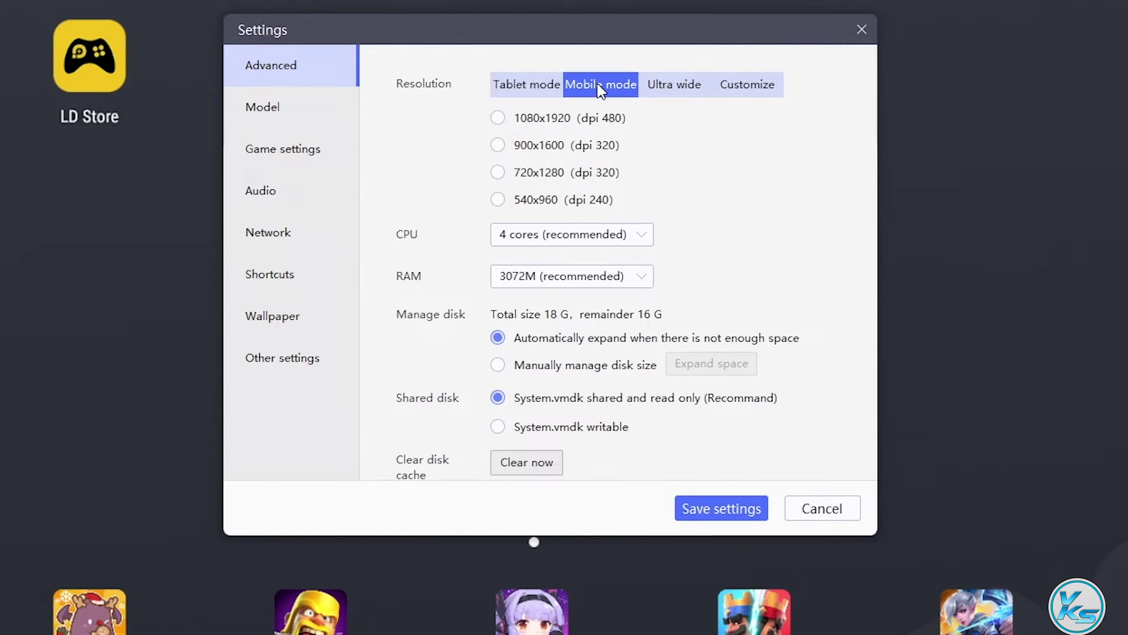
{"action": "left_click", "coordinate": [685, 88]}
{"action": "left_click", "coordinate": [764, 88]}
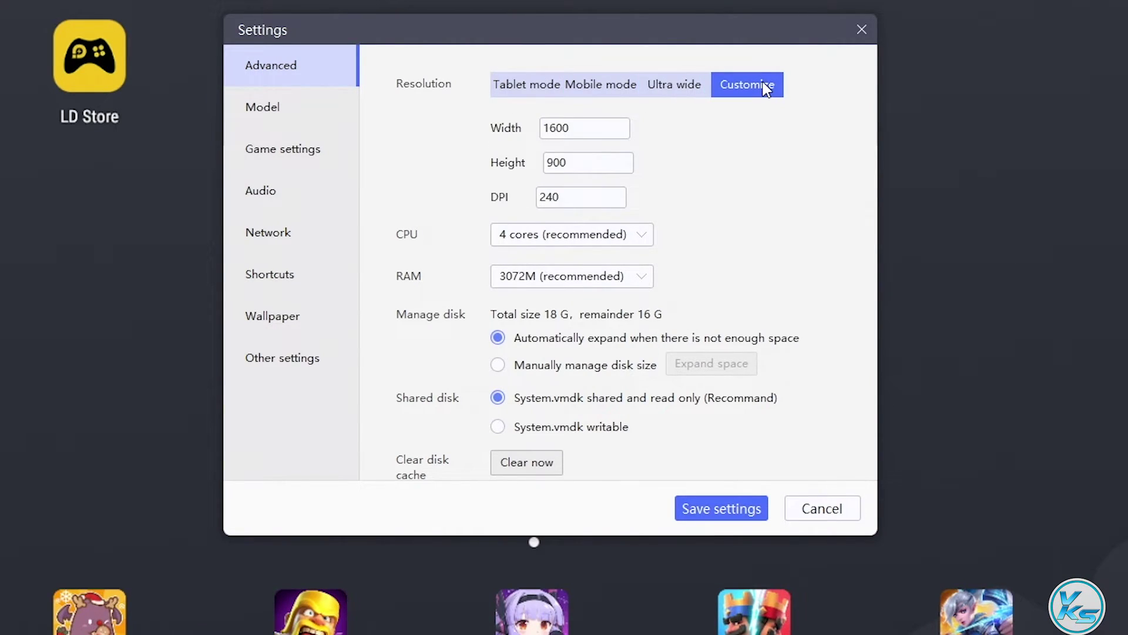
{"action": "left_click", "coordinate": [510, 87]}
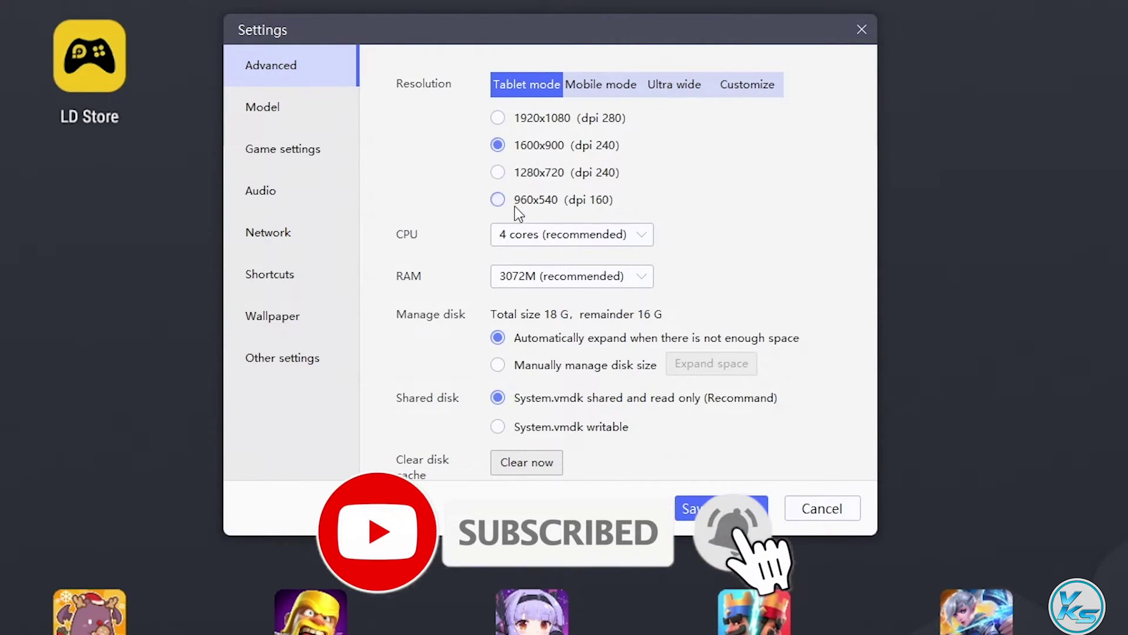
Step: Choose 4 cores (recommended) for the CPU and 3072M (recommended) for the RAM
{"action": "left_click", "coordinate": [592, 235]}
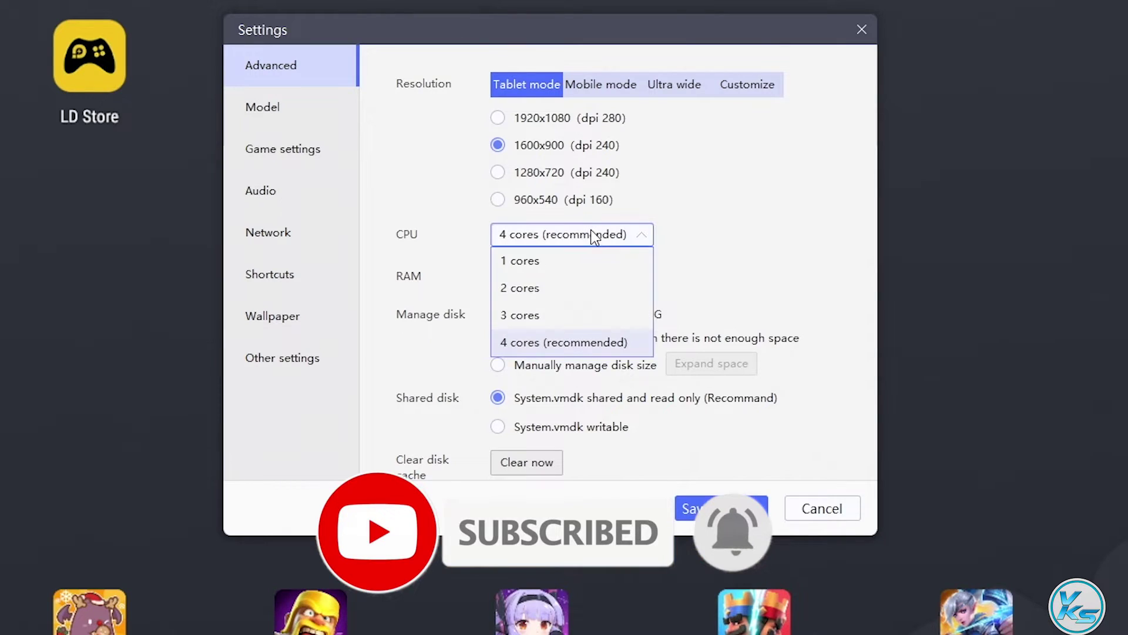
{"action": "left_click", "coordinate": [573, 343]}
{"action": "left_click", "coordinate": [559, 275]}
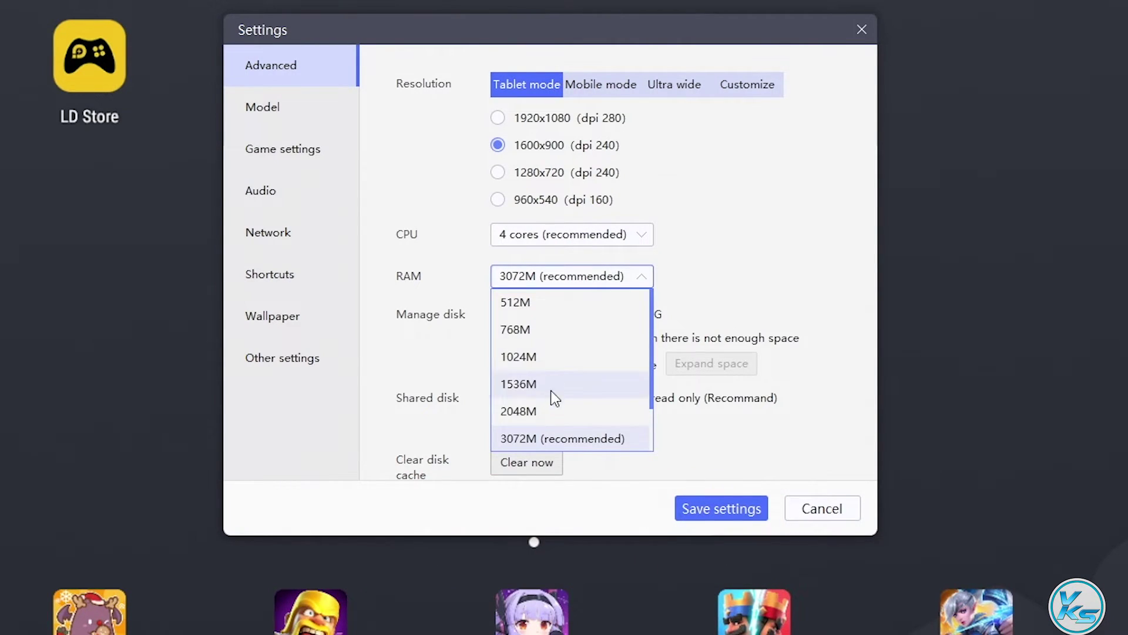
{"action": "left_click", "coordinate": [573, 437]}
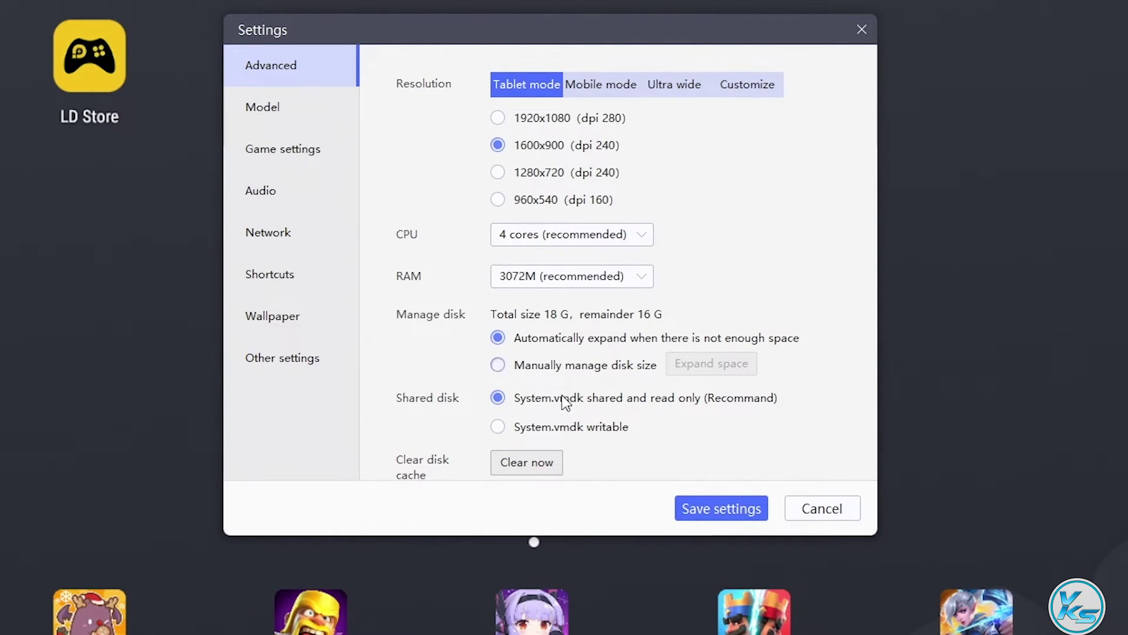
Step: Examine the device model settings and the frame rate choices in the game settings
{"action": "left_click", "coordinate": [278, 117]}
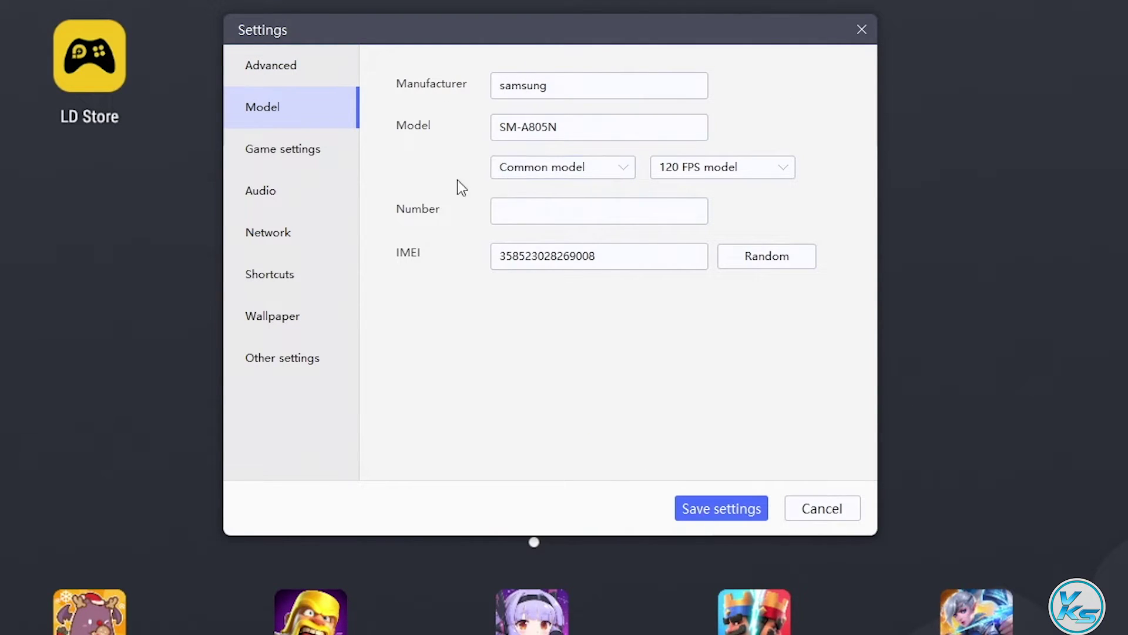
{"action": "left_click", "coordinate": [319, 160]}
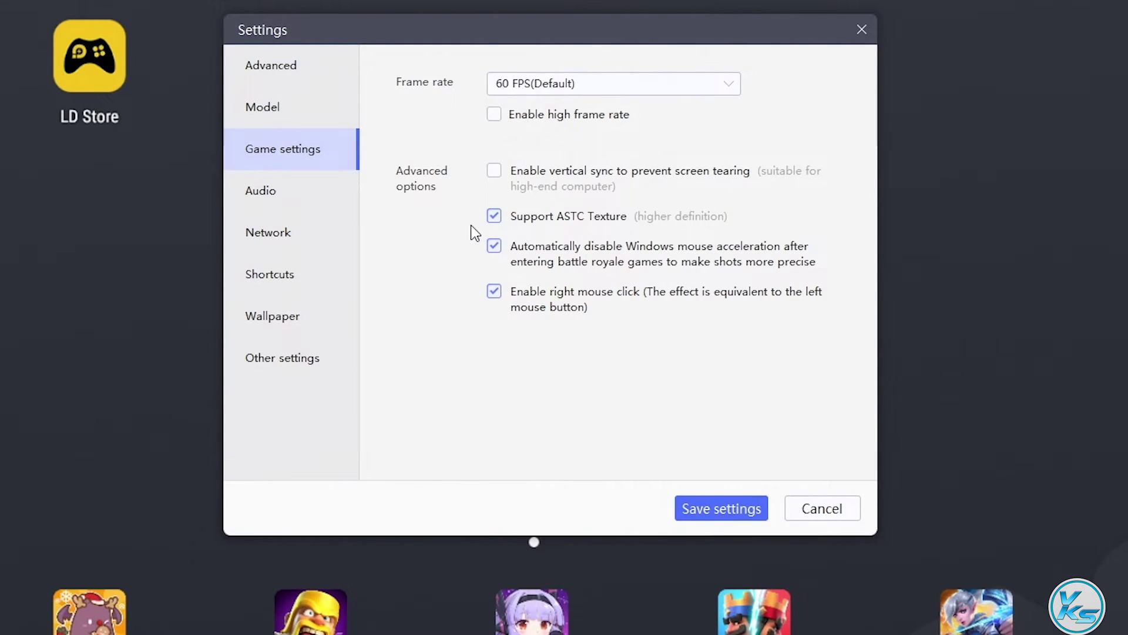
{"action": "left_click", "coordinate": [562, 84]}
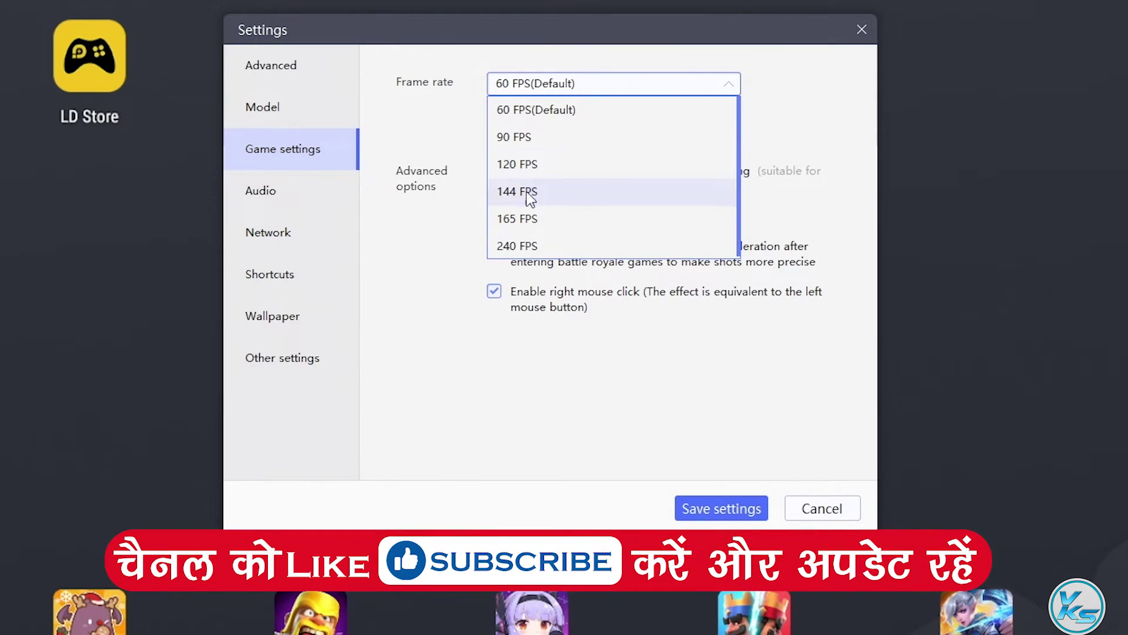
{"action": "left_click", "coordinate": [435, 256]}
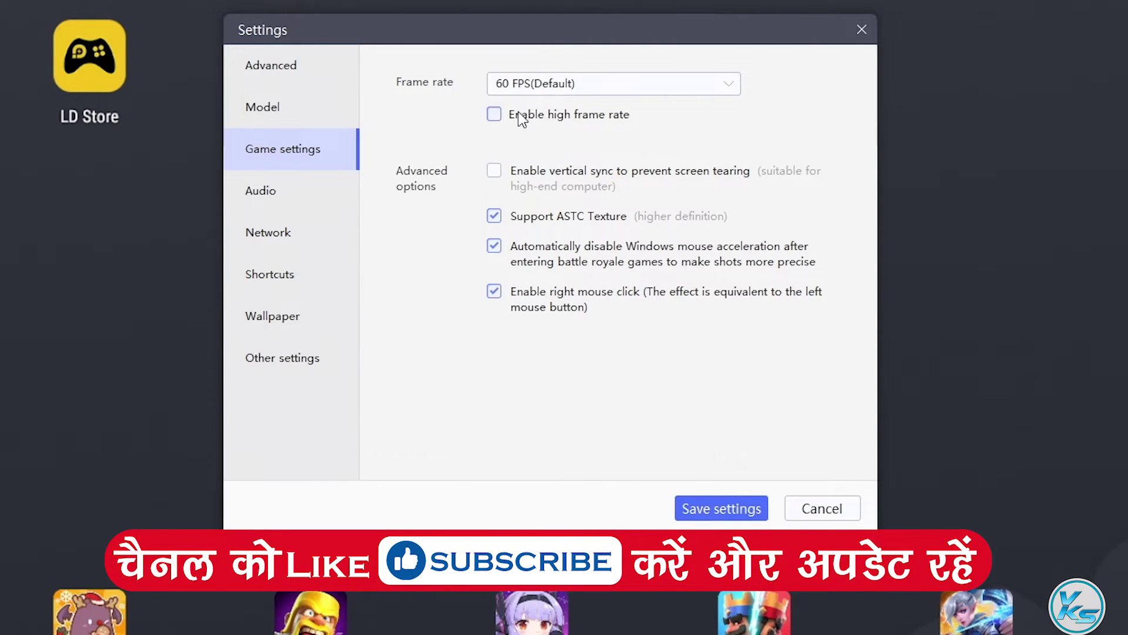
Step: Review the Audio, Network, Shortcuts, Wallpaper and Other settings, and save the emulator settings
{"action": "left_click", "coordinate": [317, 203]}
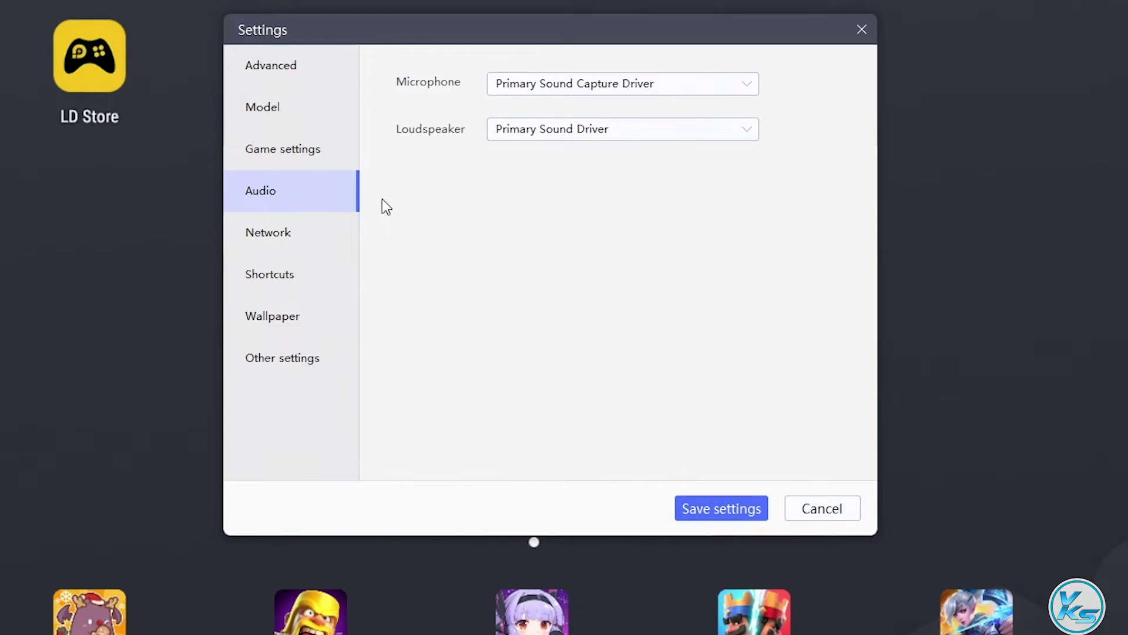
{"action": "left_click", "coordinate": [313, 234]}
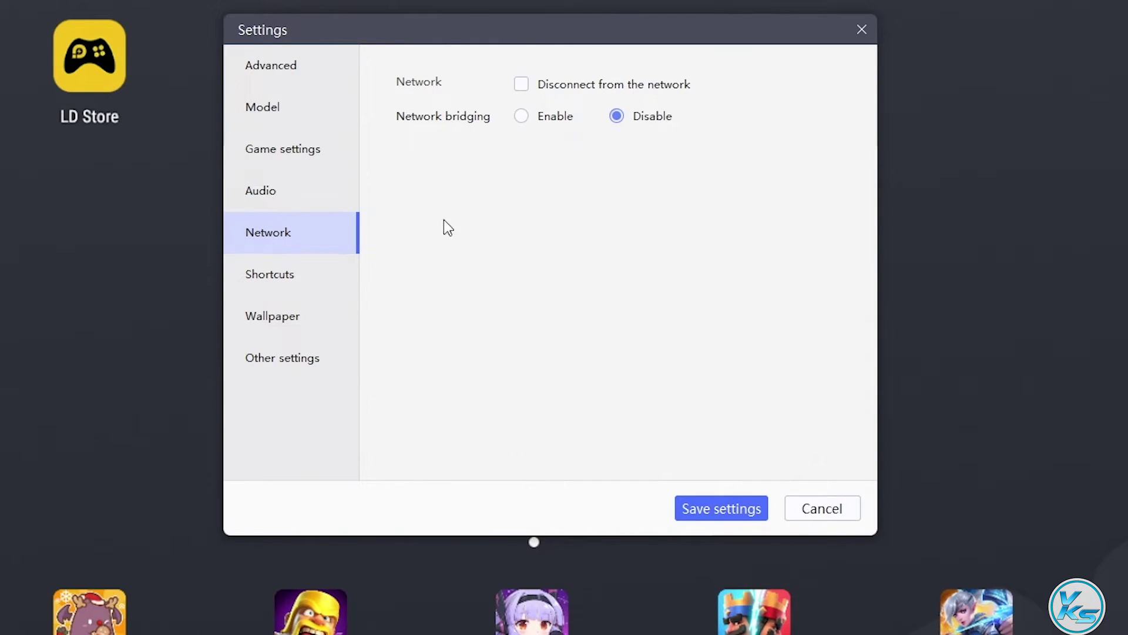
{"action": "left_click", "coordinate": [294, 277]}
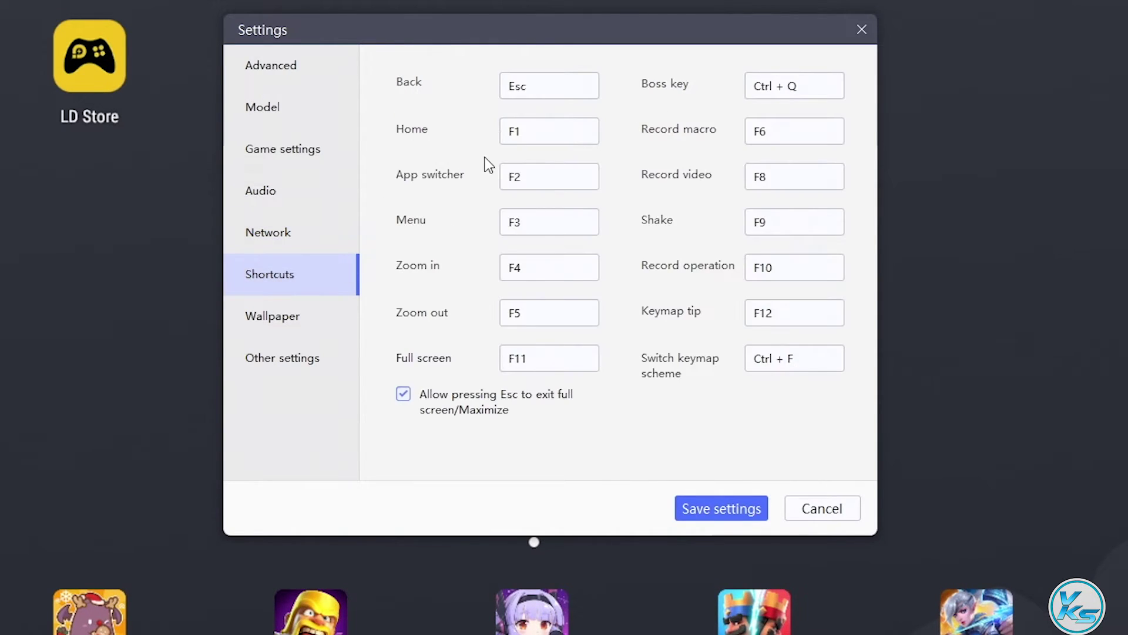
{"action": "left_click", "coordinate": [306, 318]}
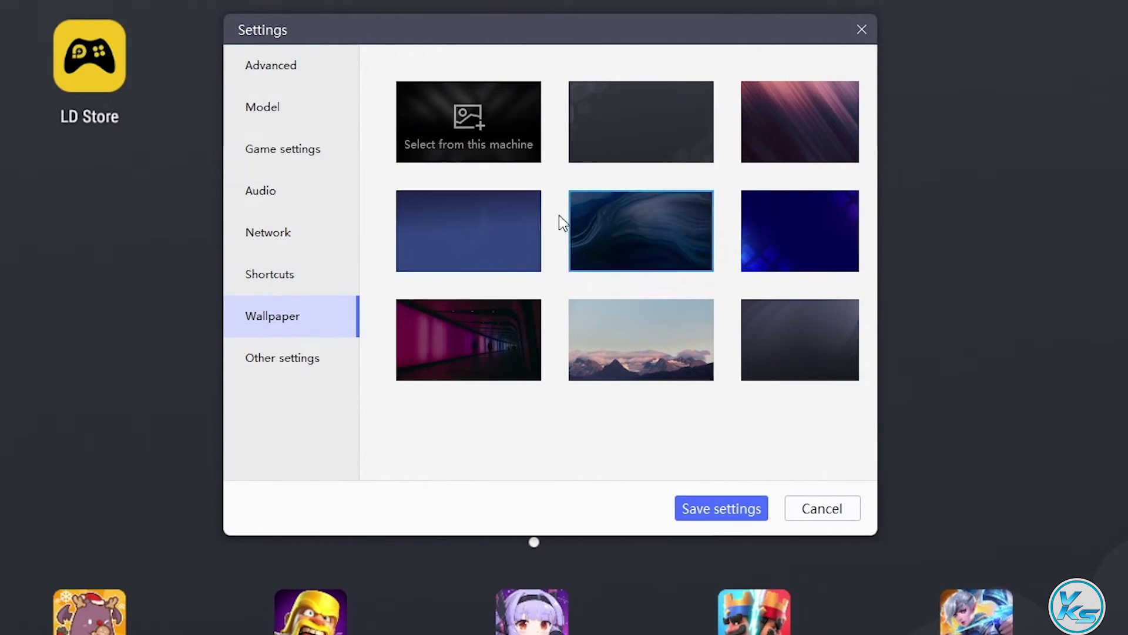
{"action": "left_click", "coordinate": [319, 361]}
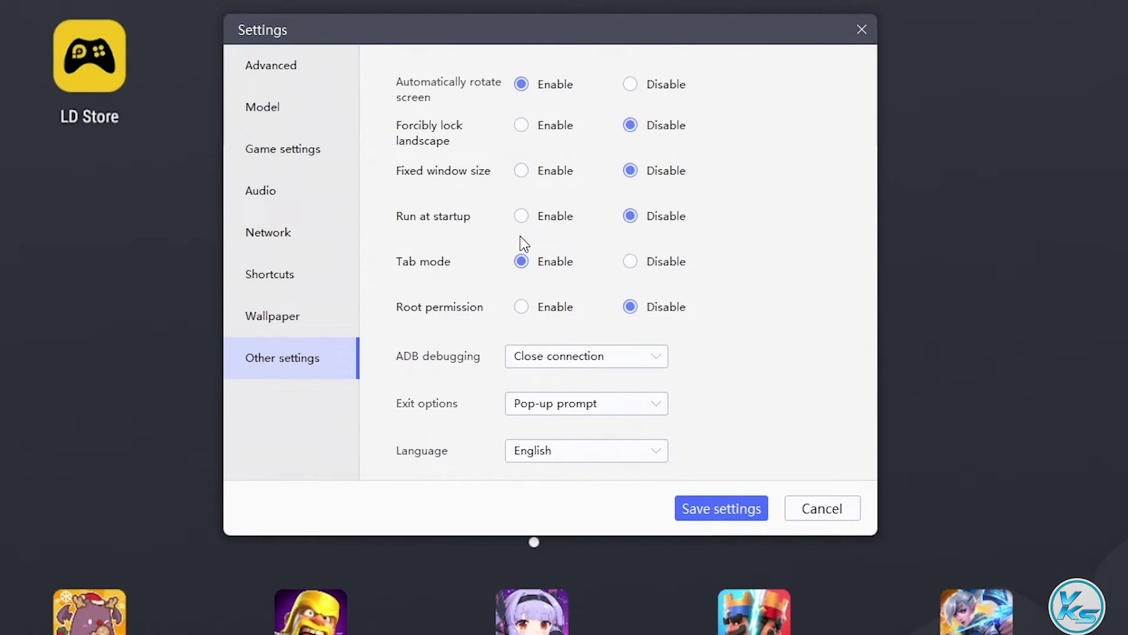
{"action": "left_click", "coordinate": [728, 515]}
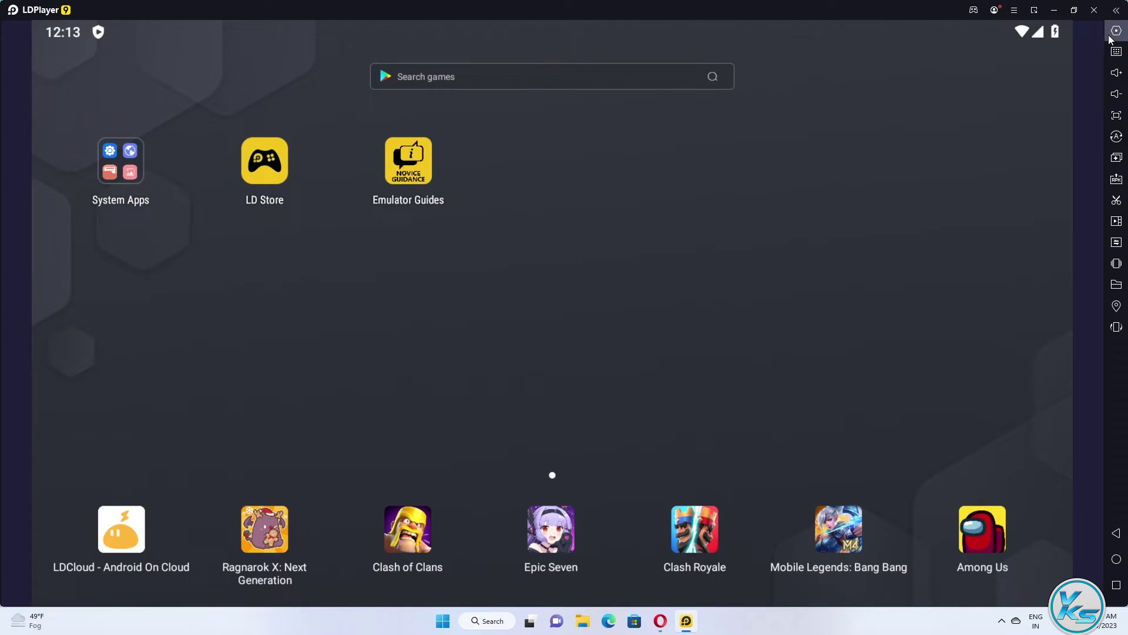
Step: Reopen the emulator settings and save them as they are, and do the same for the keymap settings
{"action": "left_click", "coordinate": [1117, 32]}
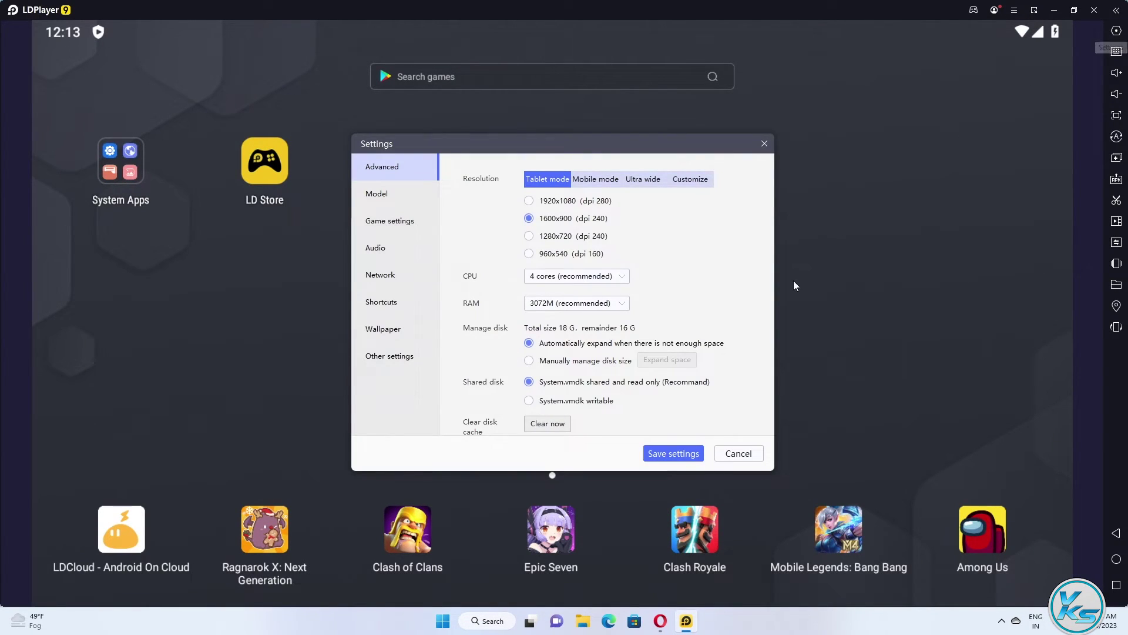
{"action": "left_click", "coordinate": [674, 453]}
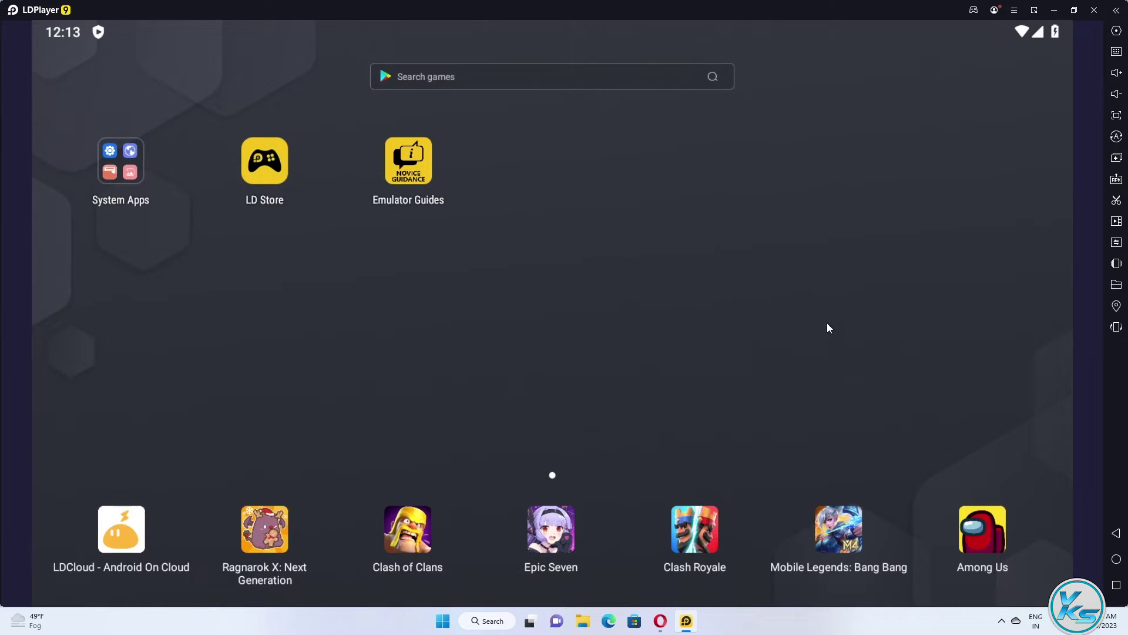
{"action": "left_click", "coordinate": [1116, 52]}
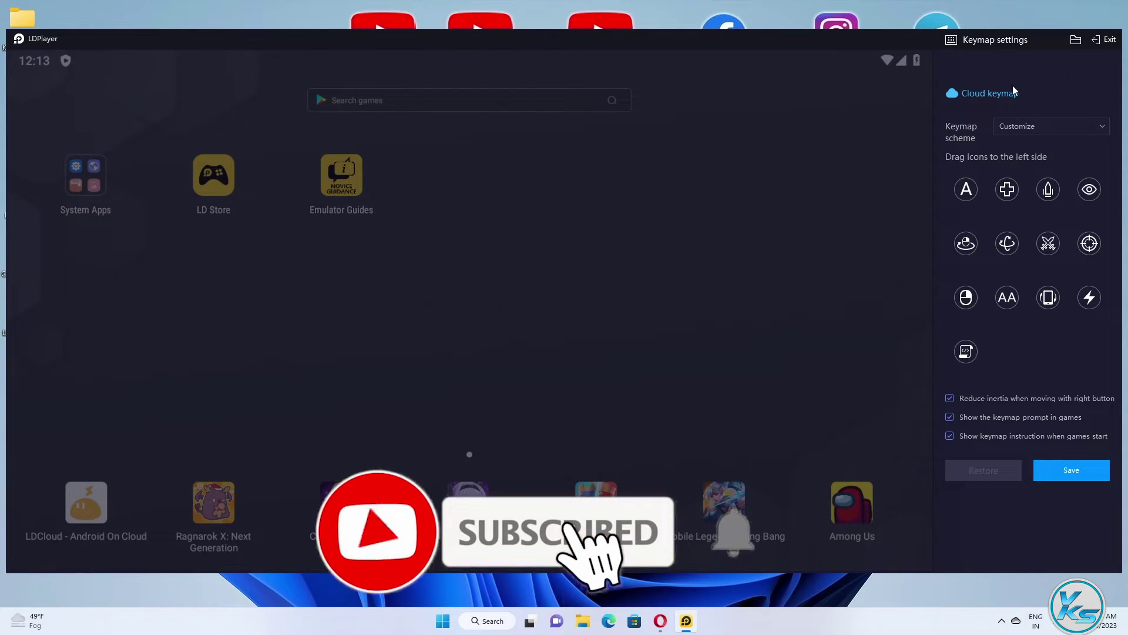
{"action": "left_click", "coordinate": [1059, 471]}
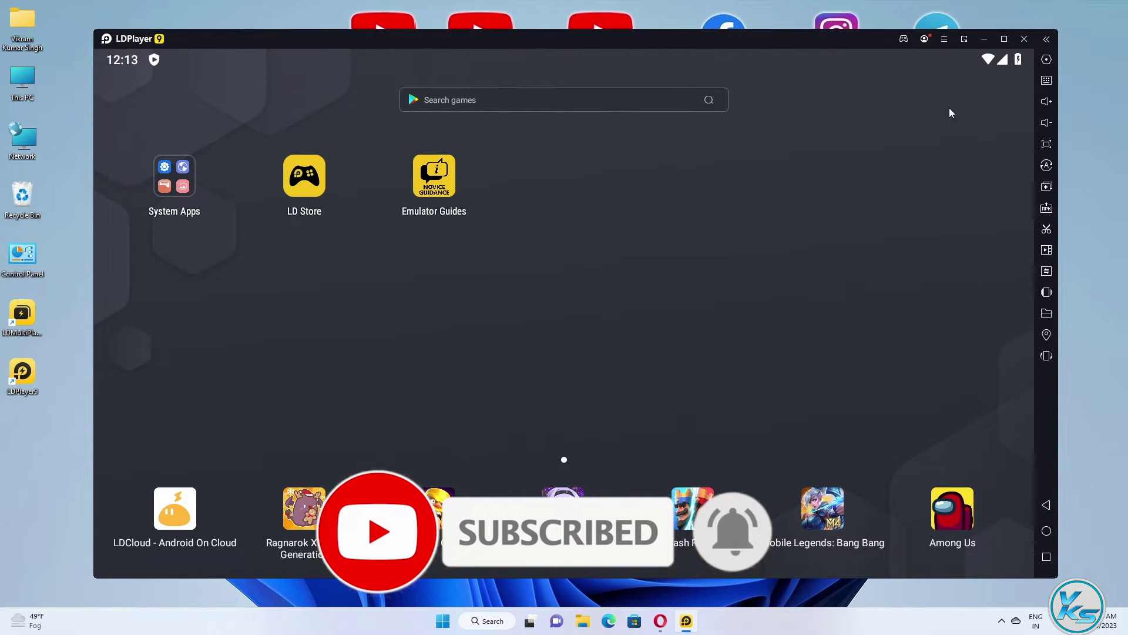
Step: Maximize the emulator, try the full-screen display, and return to the windowed view
{"action": "left_click", "coordinate": [1006, 39]}
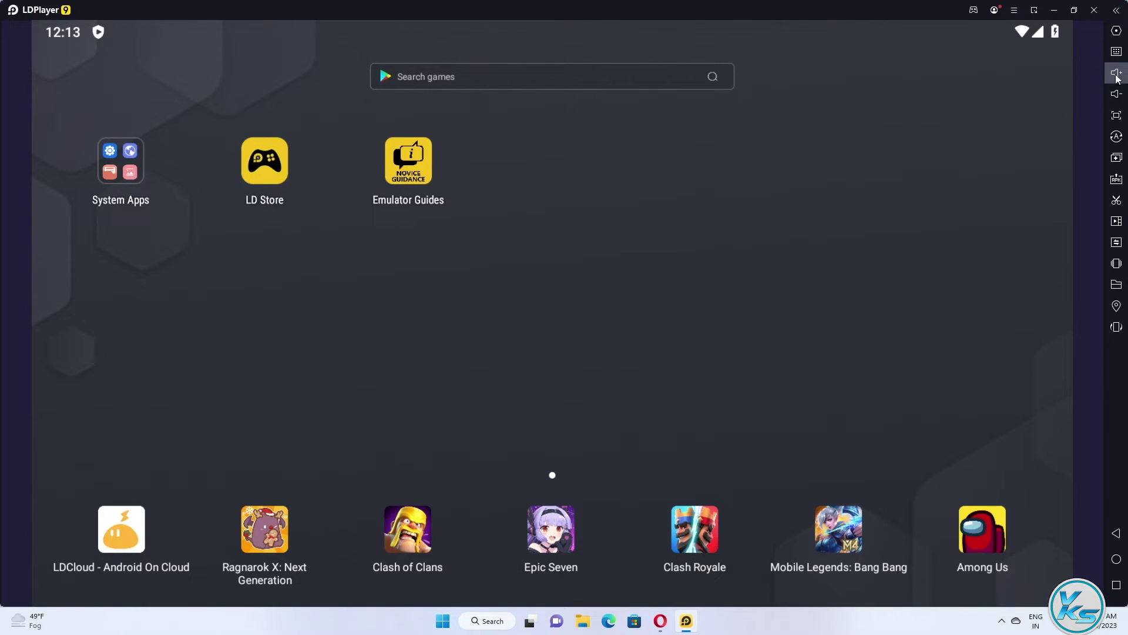
{"action": "left_click", "coordinate": [1117, 116]}
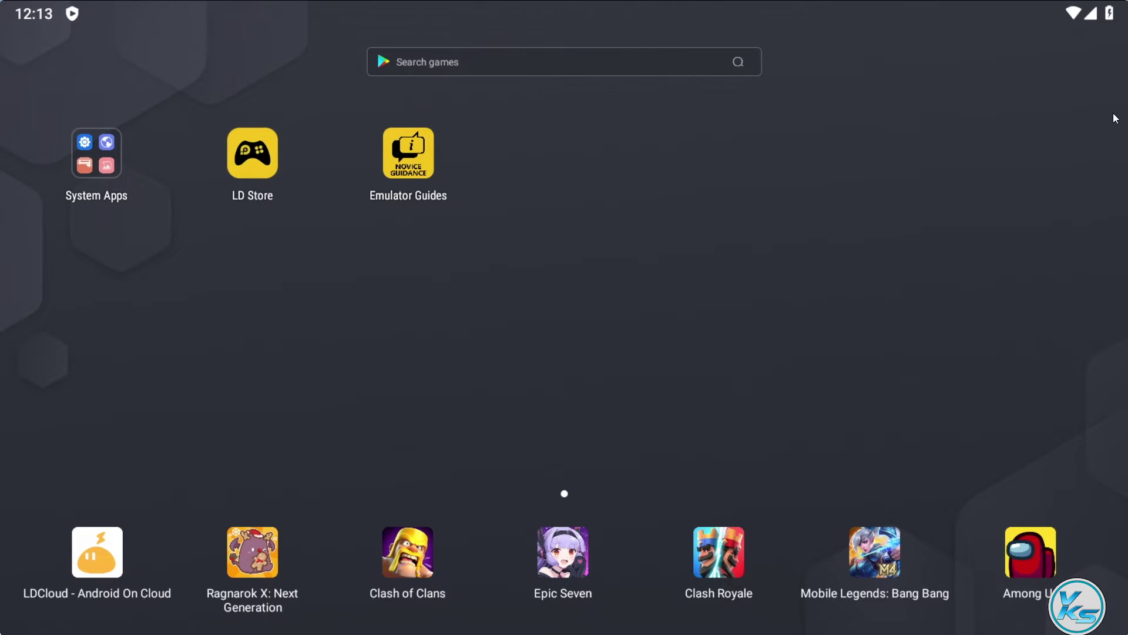
{"action": "key", "text": "F11"}
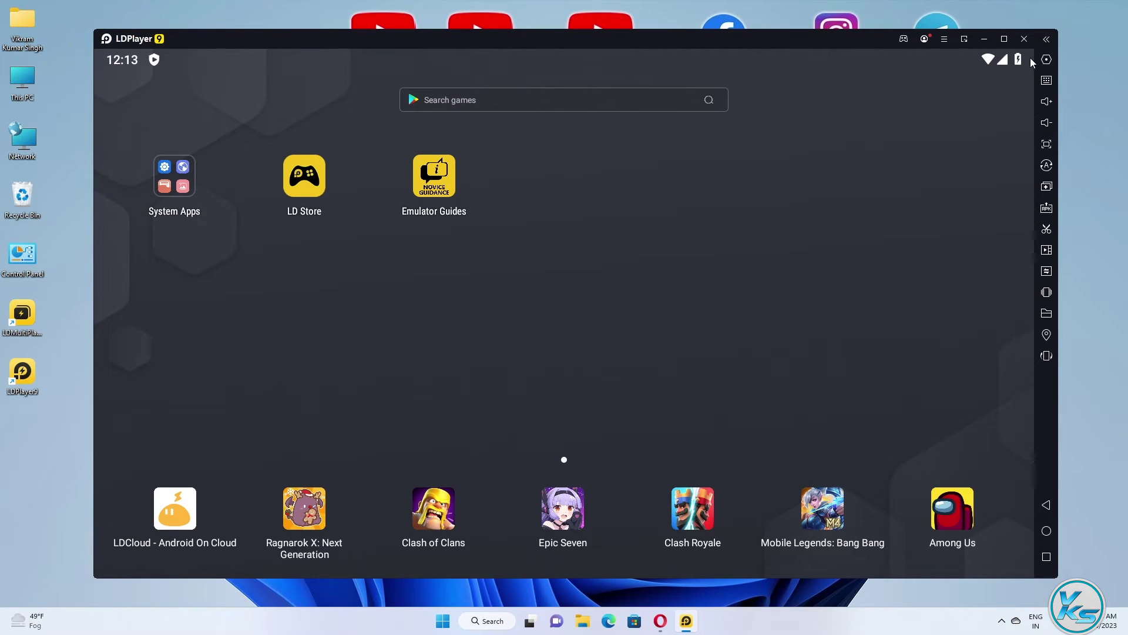
Step: Maximize the emulator and create a new LDPlayer instance in LDMultiPlayer
{"action": "left_click", "coordinate": [1004, 45]}
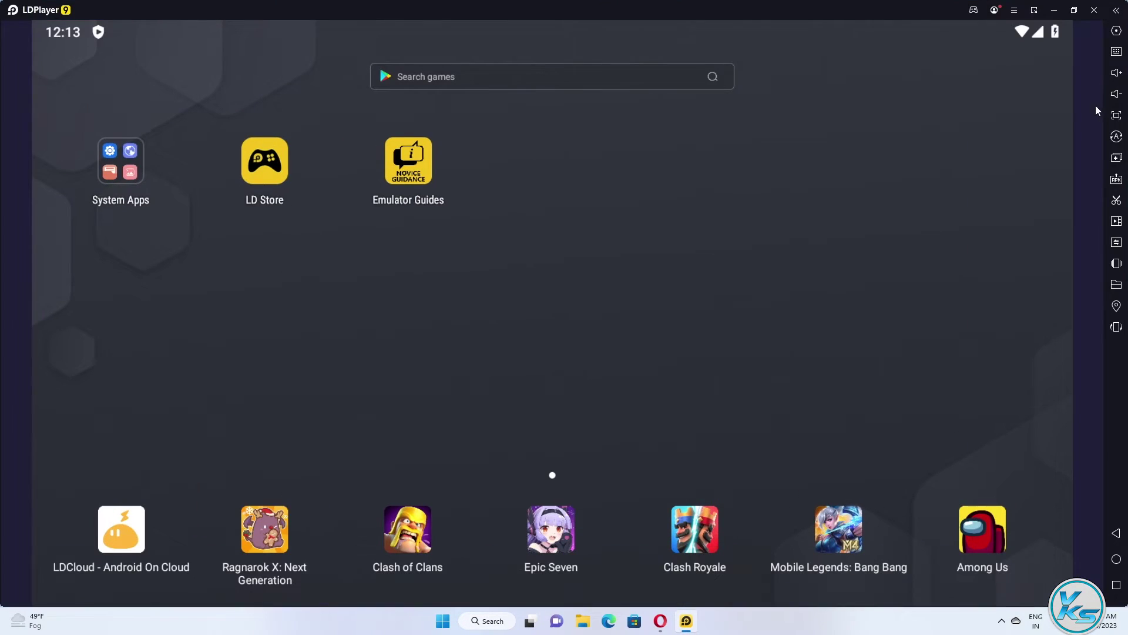
{"action": "left_click", "coordinate": [1115, 160]}
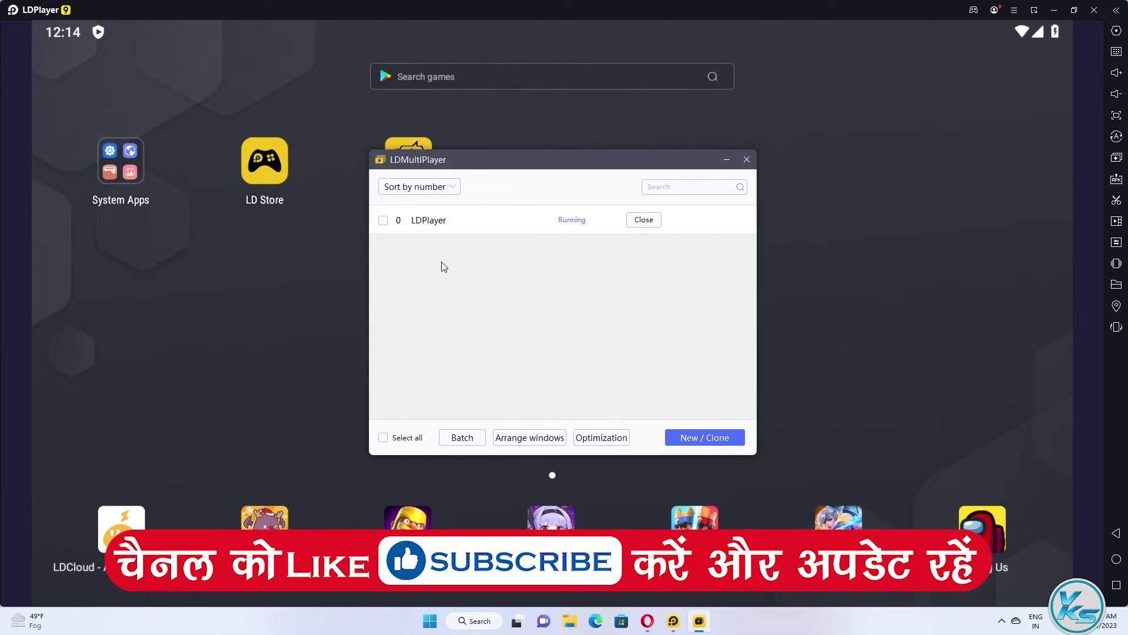
{"action": "left_click", "coordinate": [704, 438]}
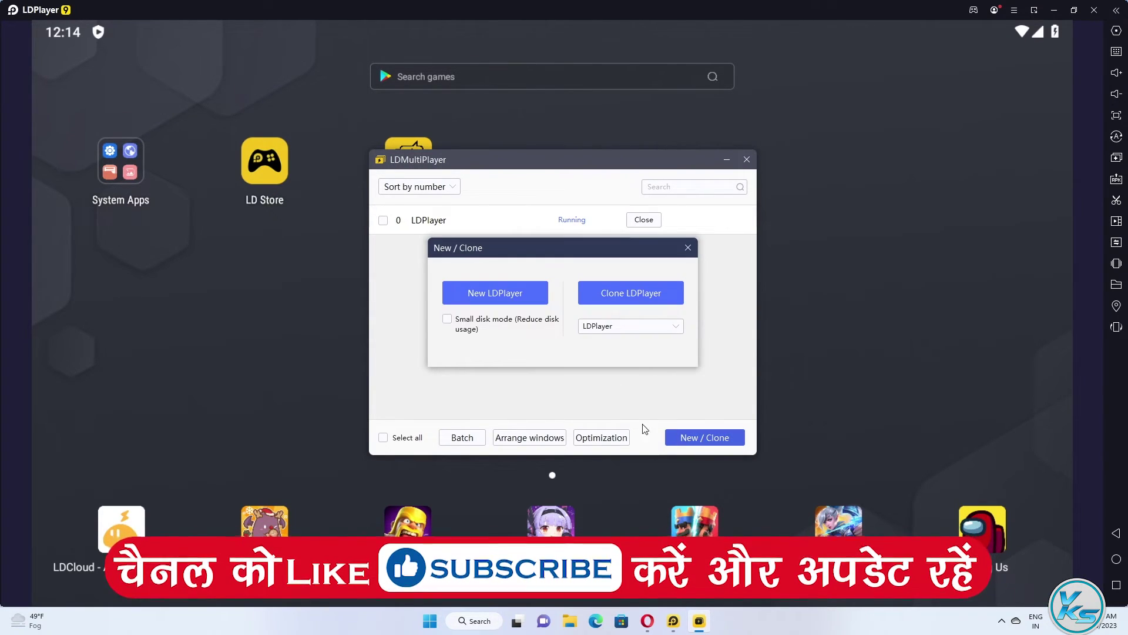
{"action": "left_click", "coordinate": [520, 302]}
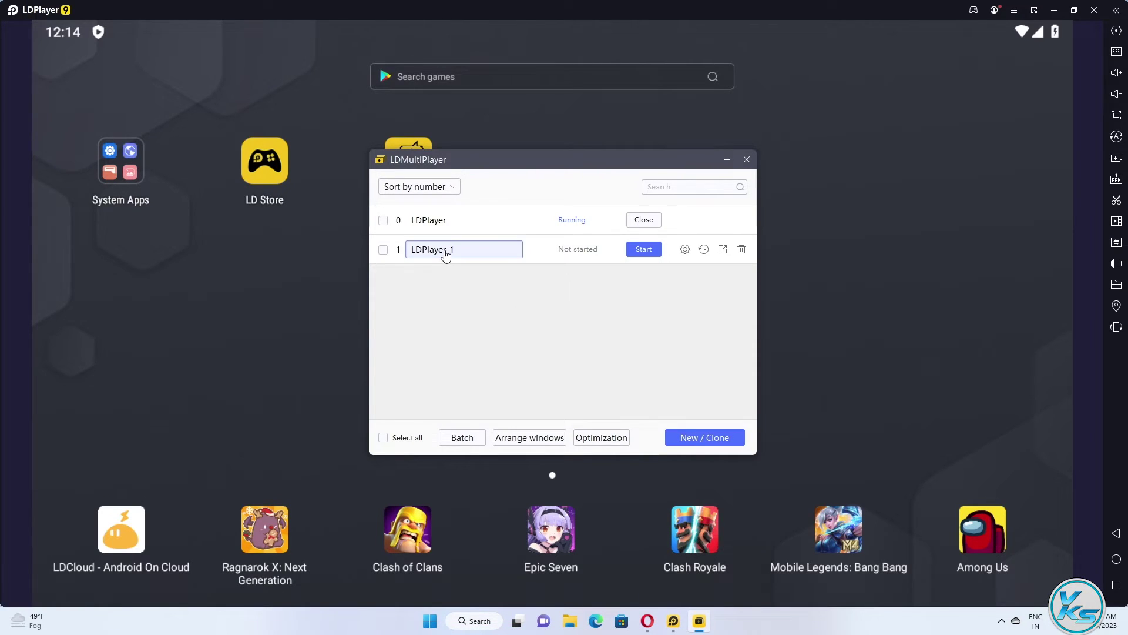
Step: Check the new instance's Advanced settings without saving, and delete that instance from LDMultiPlayer
{"action": "left_click", "coordinate": [686, 250]}
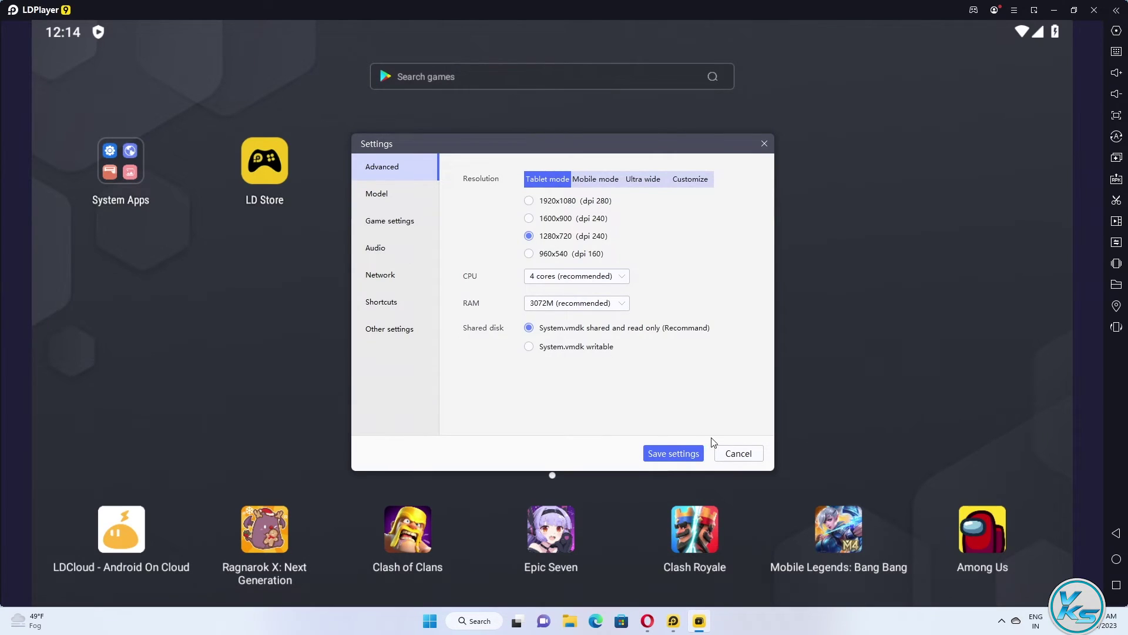
{"action": "left_click", "coordinate": [736, 453]}
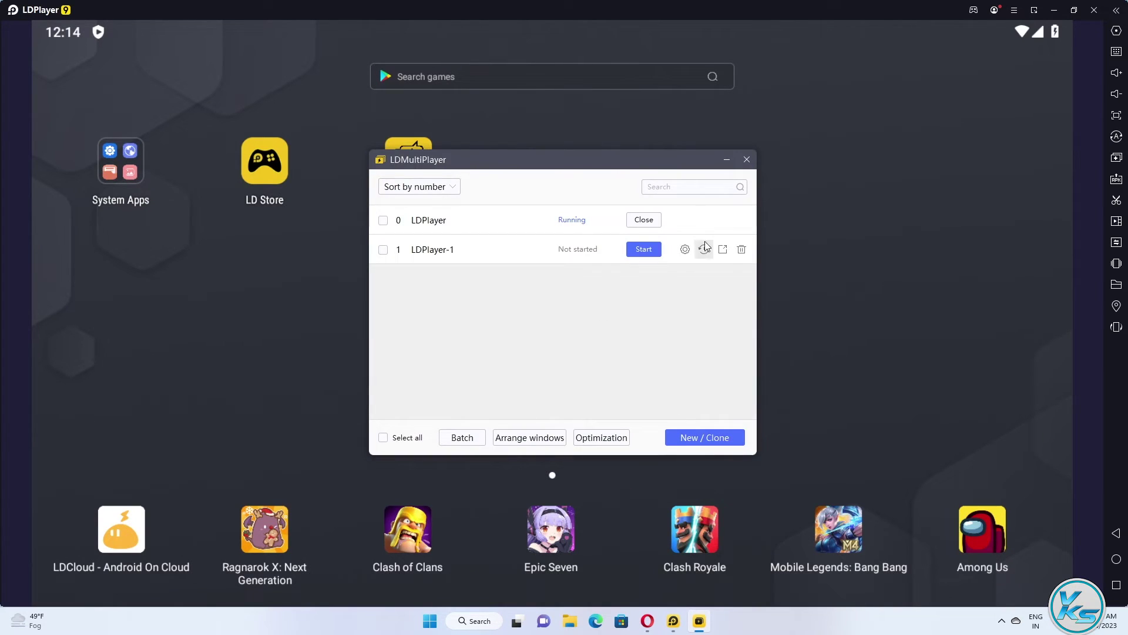
{"action": "left_click", "coordinate": [742, 251]}
{"action": "left_click", "coordinate": [536, 352]}
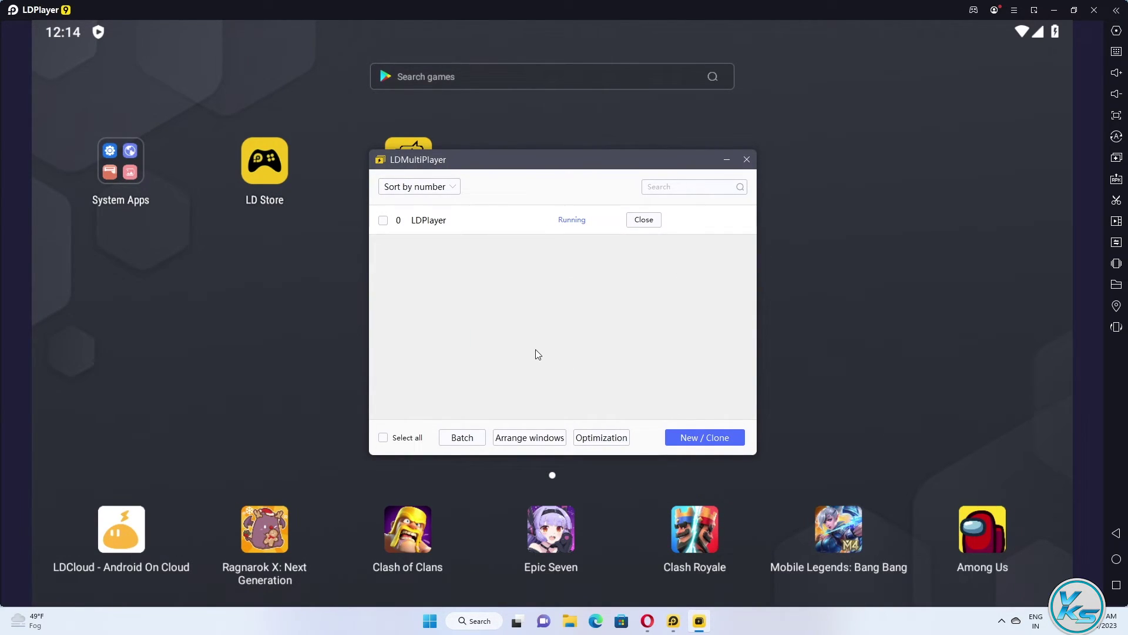
Step: Review the multi-instance optimization settings without changing them, and close LDMultiPlayer
{"action": "left_click", "coordinate": [608, 442]}
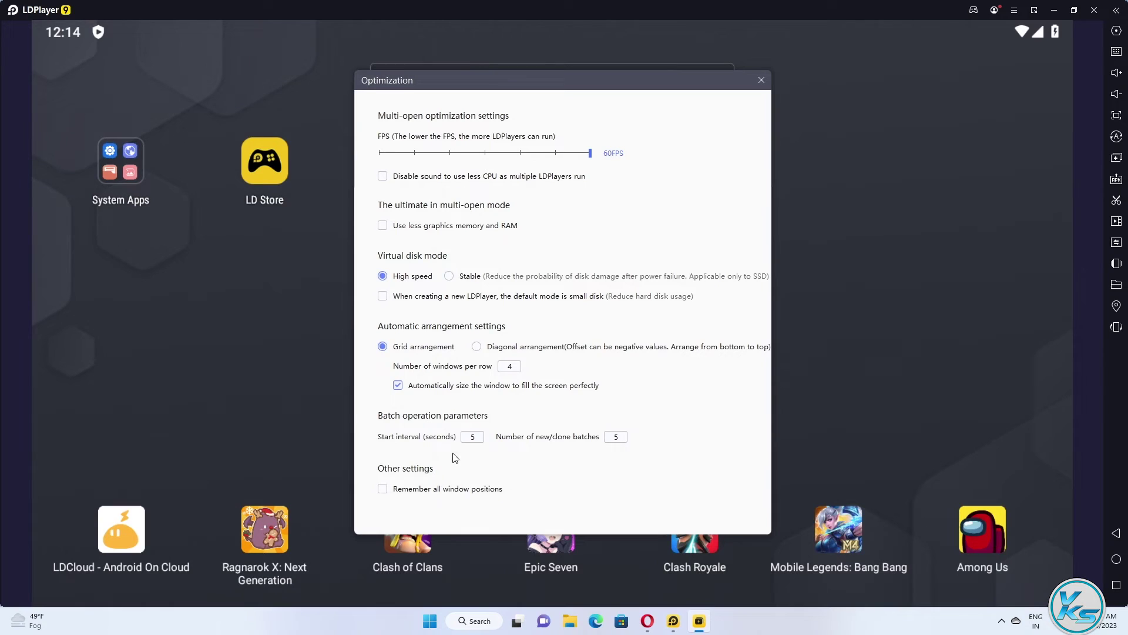
{"action": "left_click", "coordinate": [764, 81]}
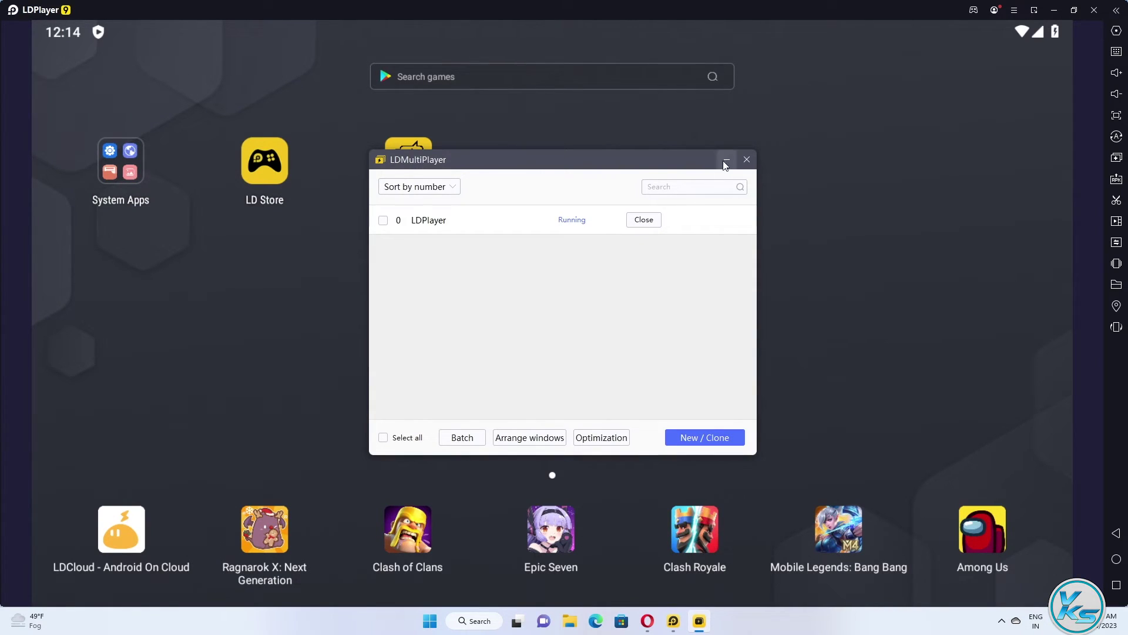
{"action": "left_click", "coordinate": [749, 161]}
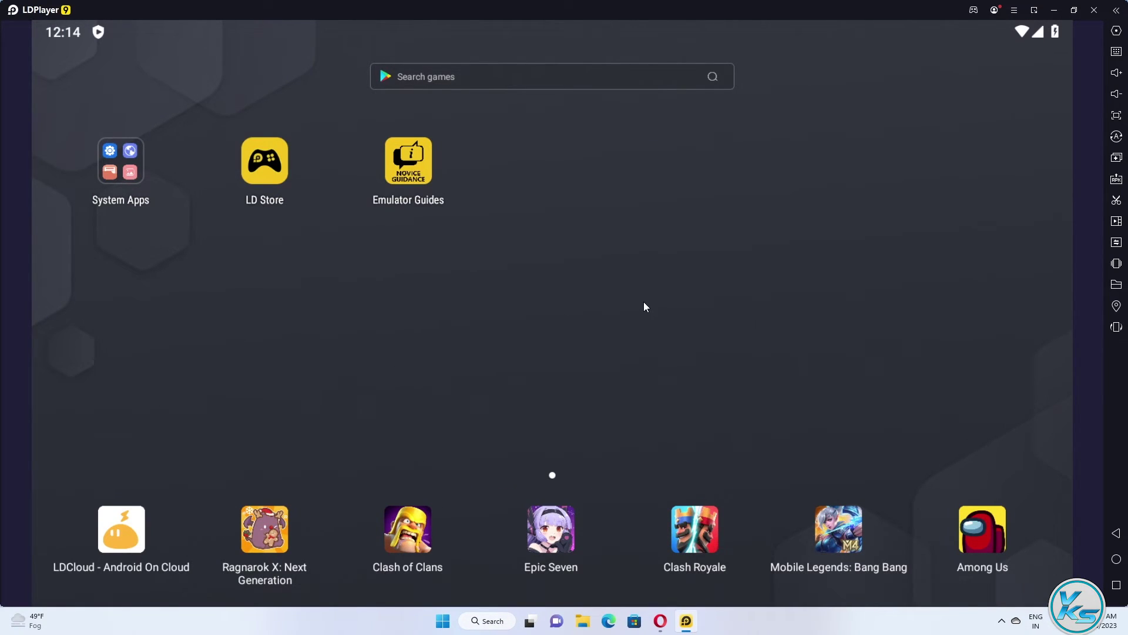
Step: Bring up the file chooser for installing an APK and cancel it without choosing a file
{"action": "left_click", "coordinate": [1116, 180]}
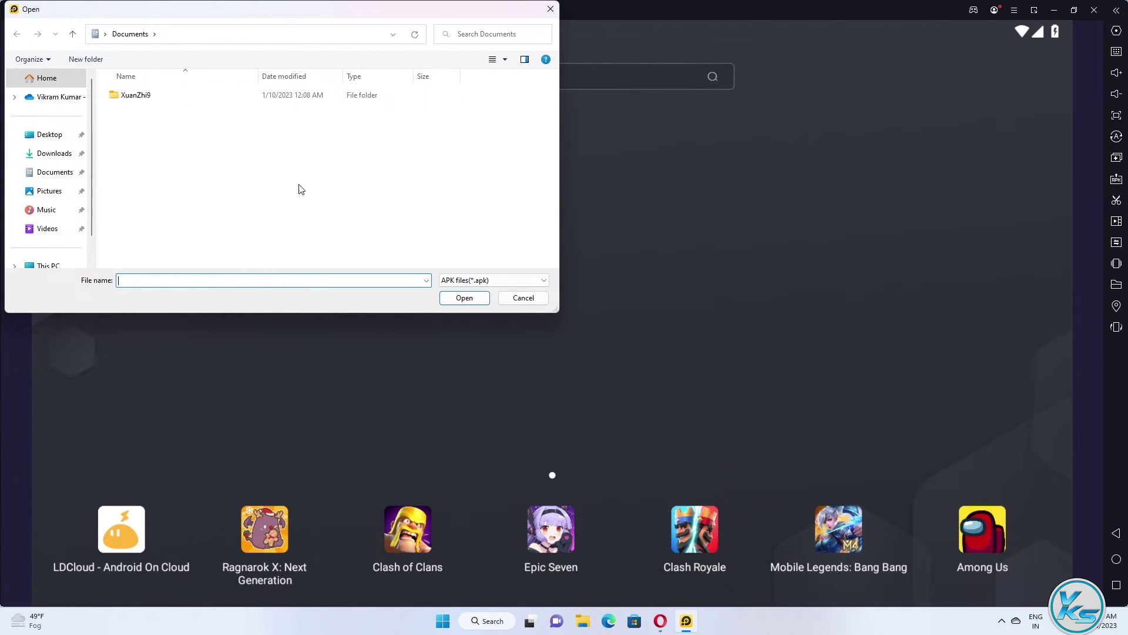
{"action": "left_click", "coordinate": [518, 301]}
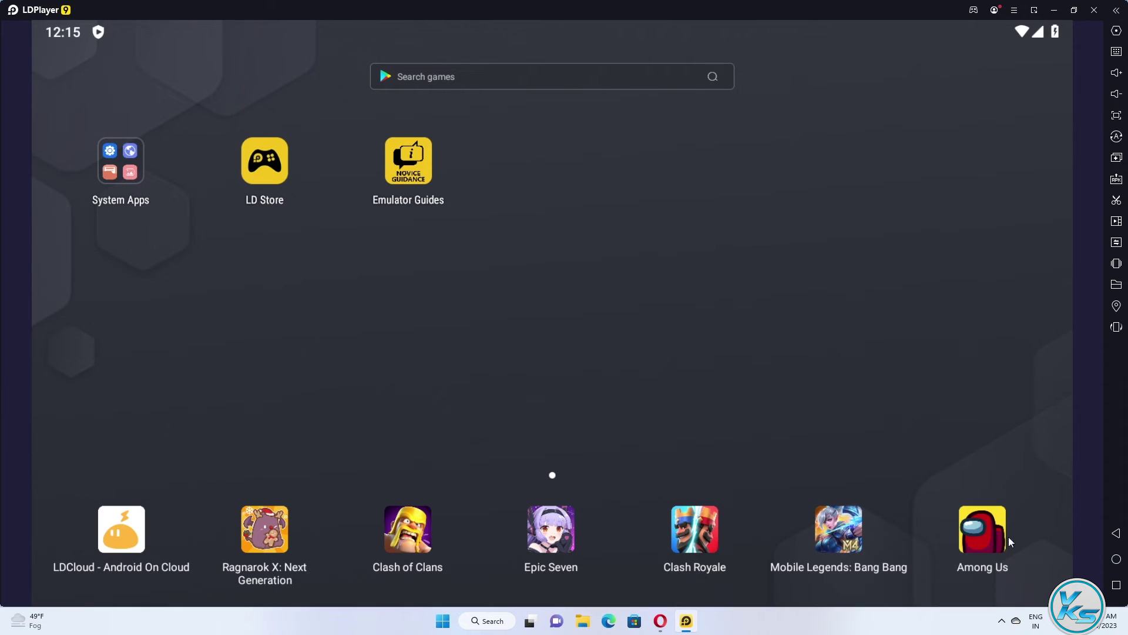
Step: Examine the Android settings and the device details in About tablet, and return to the home screen
{"action": "left_click", "coordinate": [119, 153]}
{"action": "left_click", "coordinate": [96, 196]}
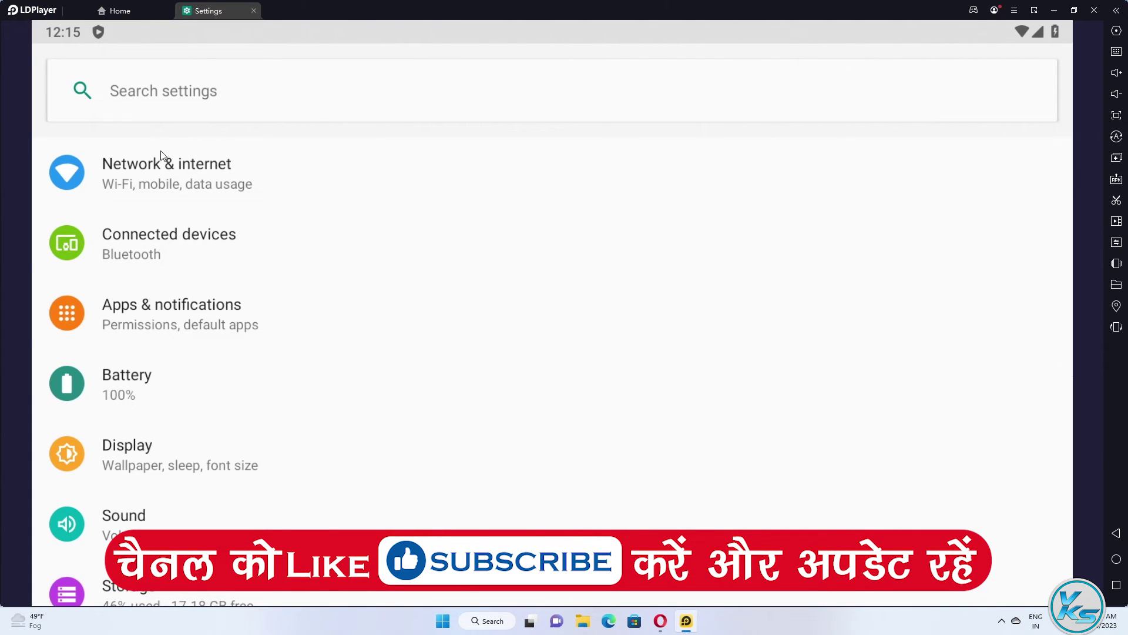
{"action": "scroll", "coordinate": [176, 235], "scroll_direction": "down", "scroll_amount": 6}
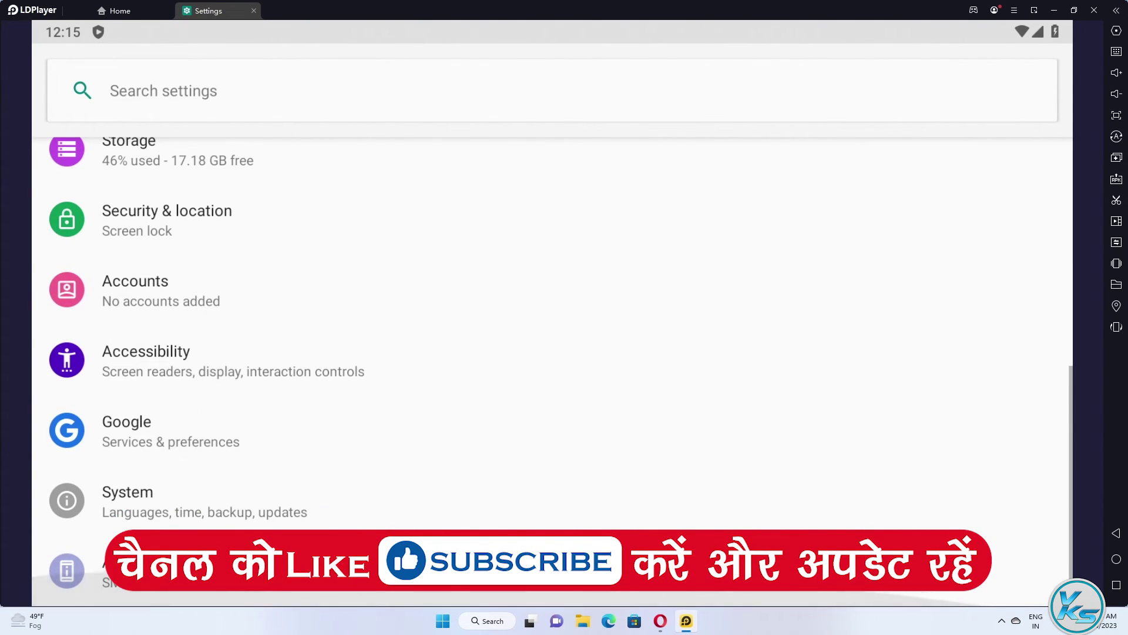
{"action": "left_click", "coordinate": [177, 573]}
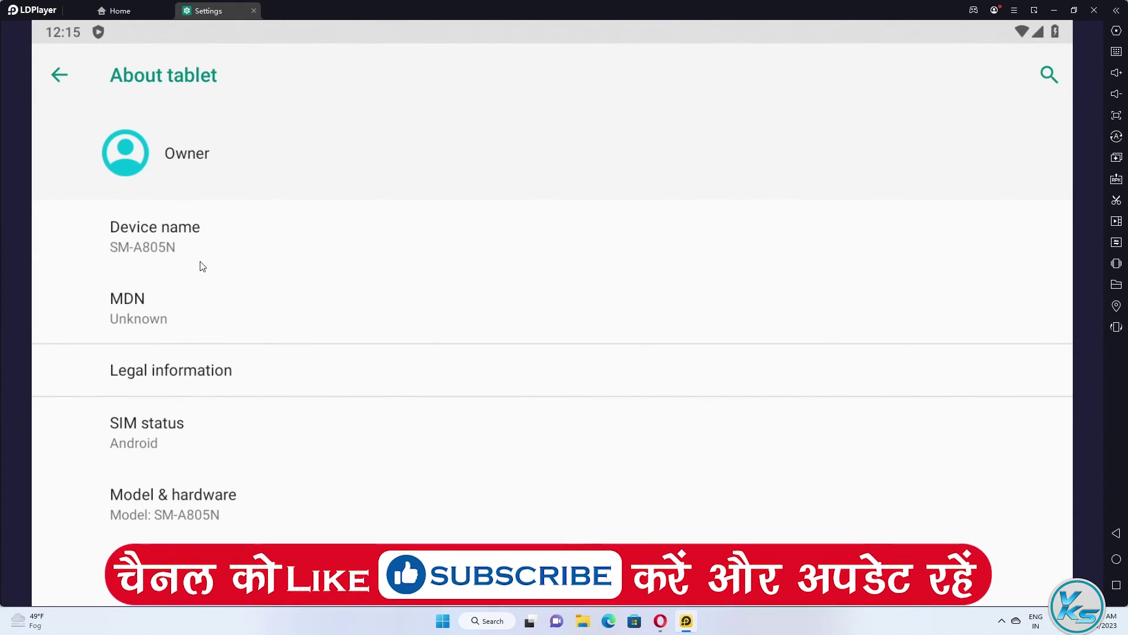
{"action": "scroll", "coordinate": [202, 266], "scroll_direction": "down", "scroll_amount": 5}
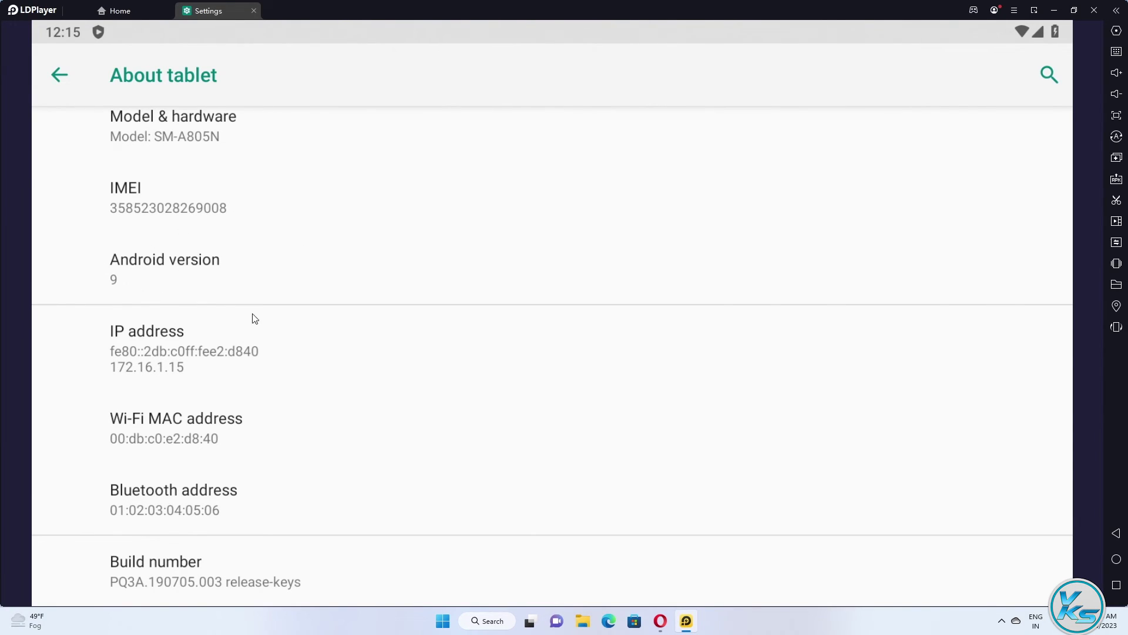
{"action": "scroll", "coordinate": [163, 389], "scroll_direction": "down", "scroll_amount": 2}
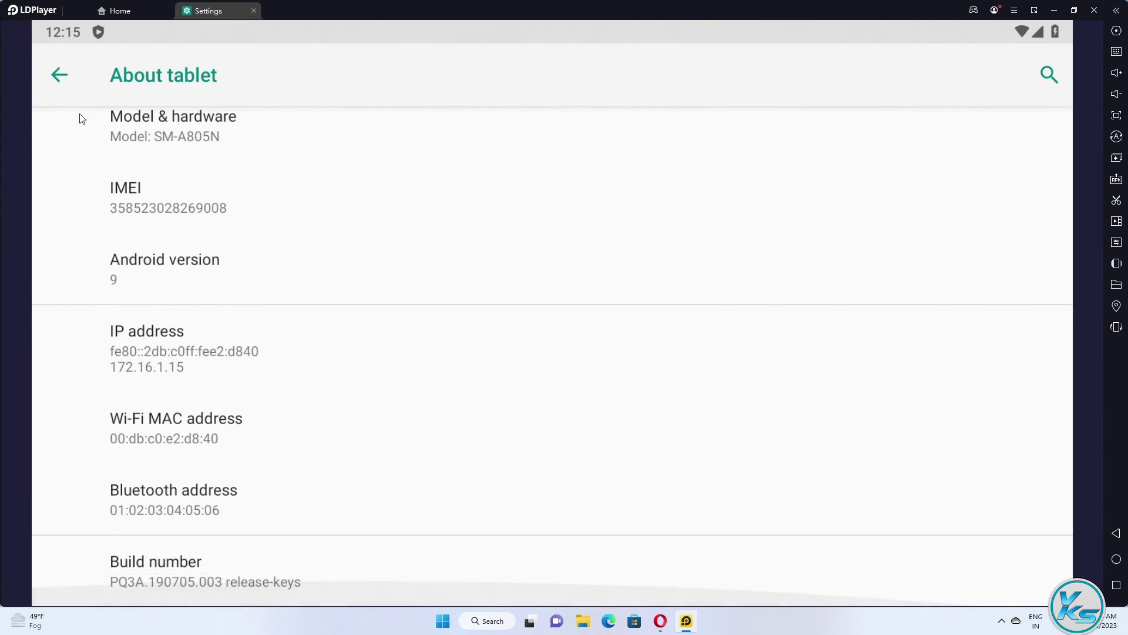
{"action": "left_click", "coordinate": [59, 75]}
{"action": "scroll", "coordinate": [133, 277], "scroll_direction": "up", "scroll_amount": 10}
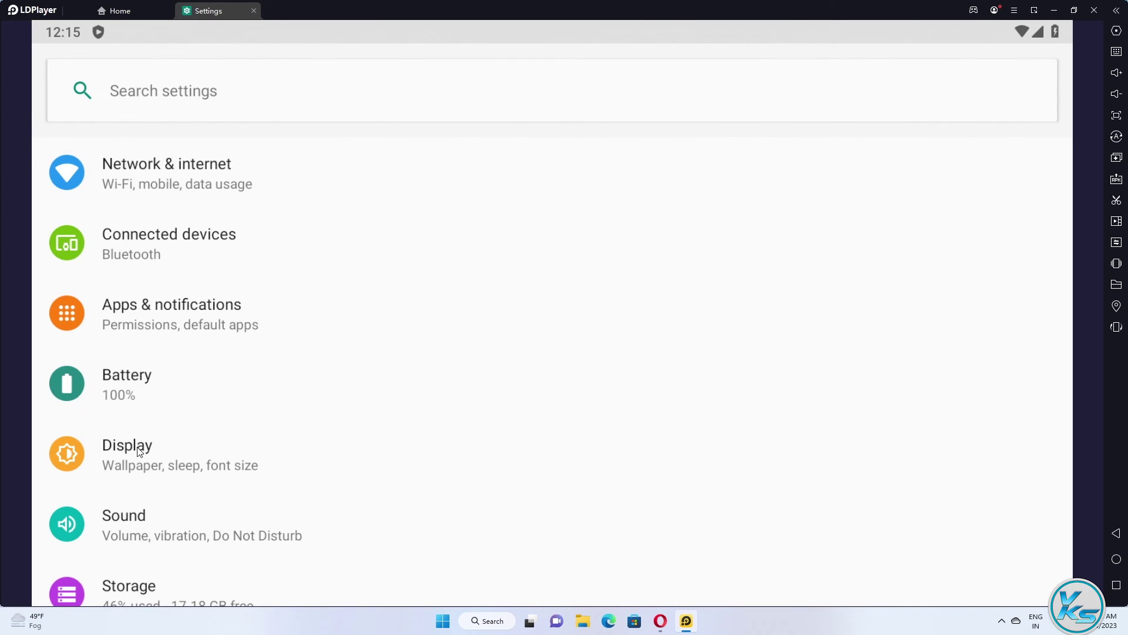
{"action": "left_click", "coordinate": [1116, 532]}
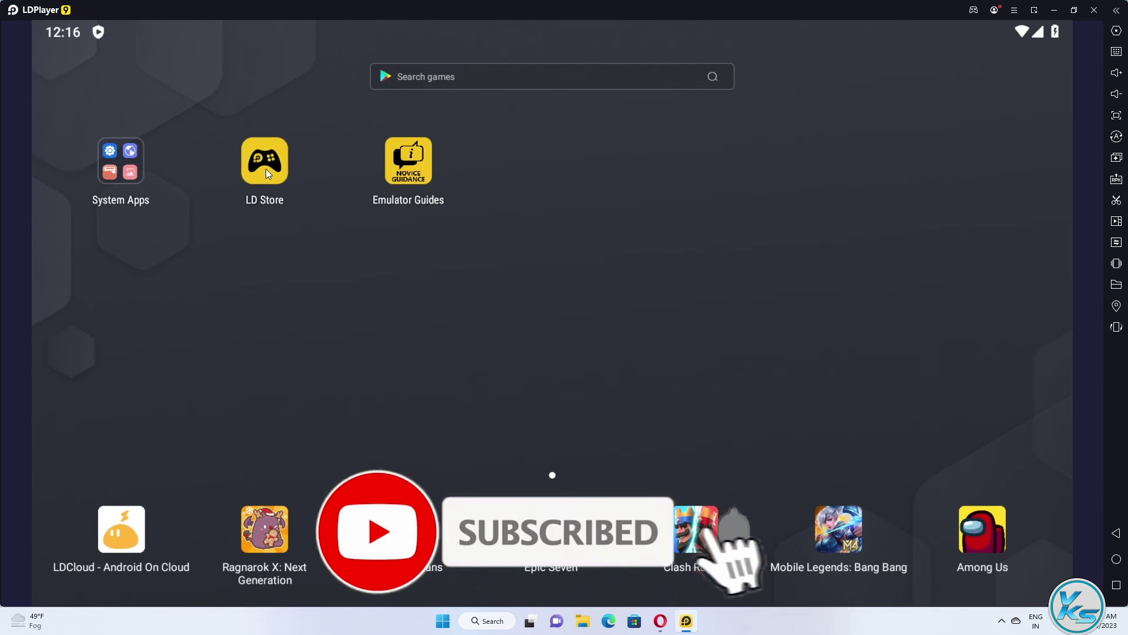
Step: Browse the Editor's Pick games in the LD Store and view the apps in the System Apps folder
{"action": "left_click", "coordinate": [266, 168]}
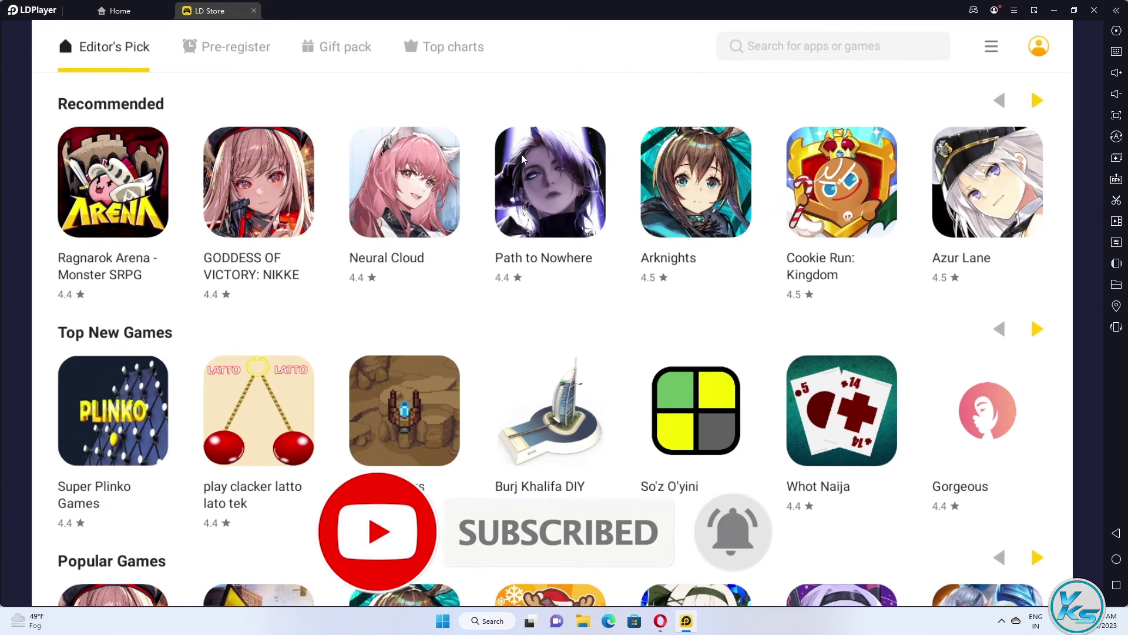
{"action": "scroll", "coordinate": [570, 241], "scroll_direction": "down", "scroll_amount": 10}
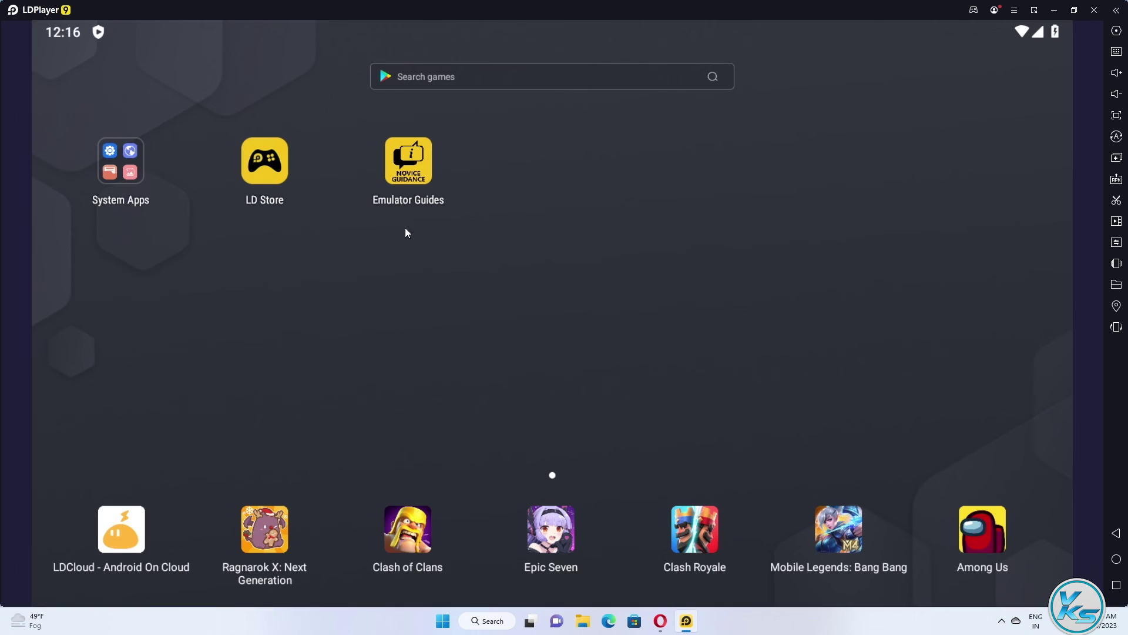
{"action": "left_click", "coordinate": [137, 168]}
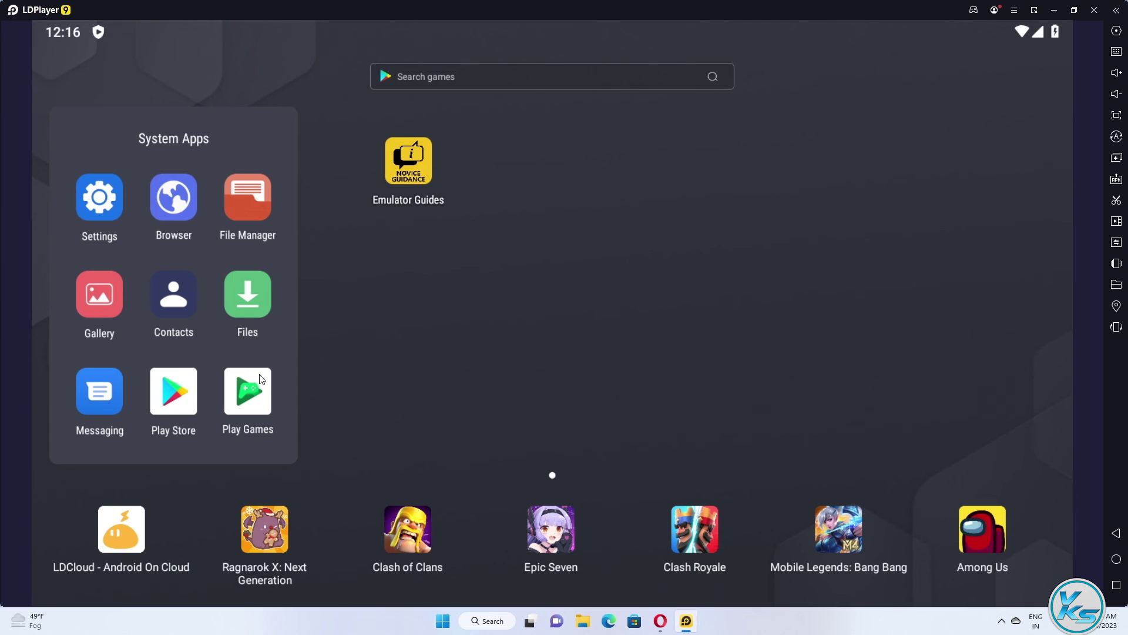
{"action": "left_click", "coordinate": [404, 356]}
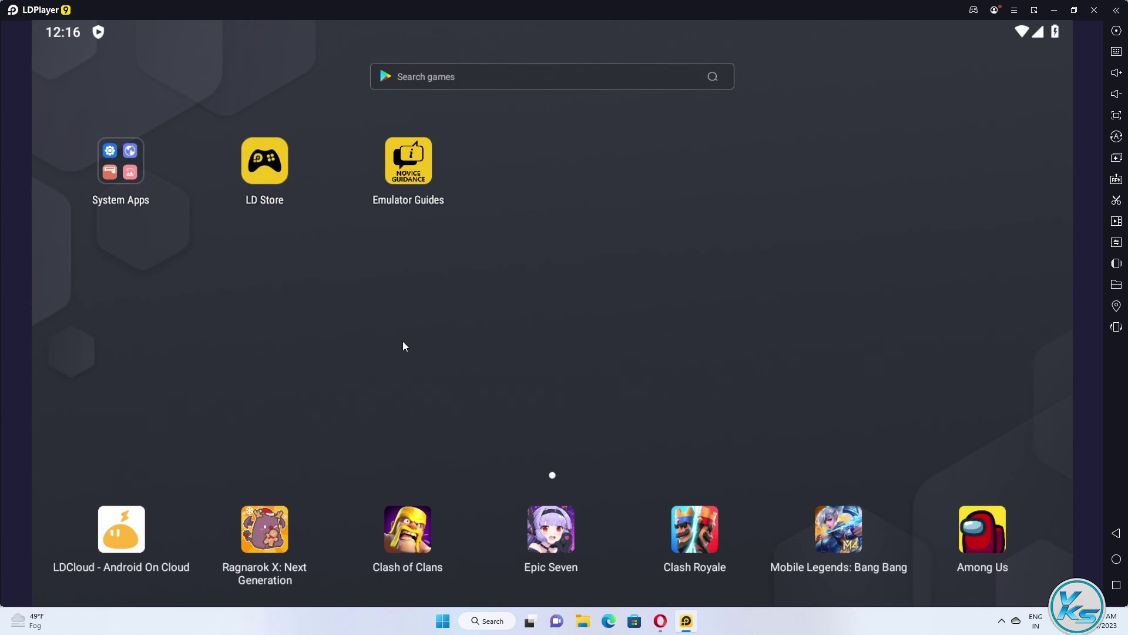